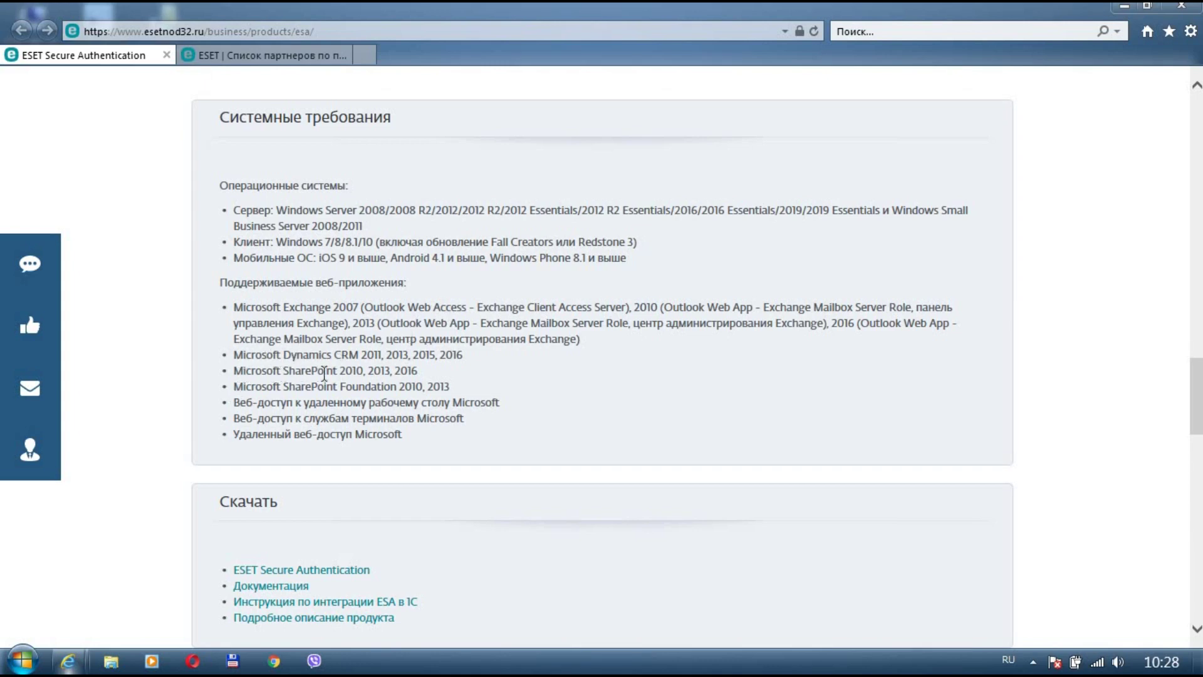
Switch to the second tab showing ESET's Где купить partner list page.
scroll(248, 333, "down", 1)
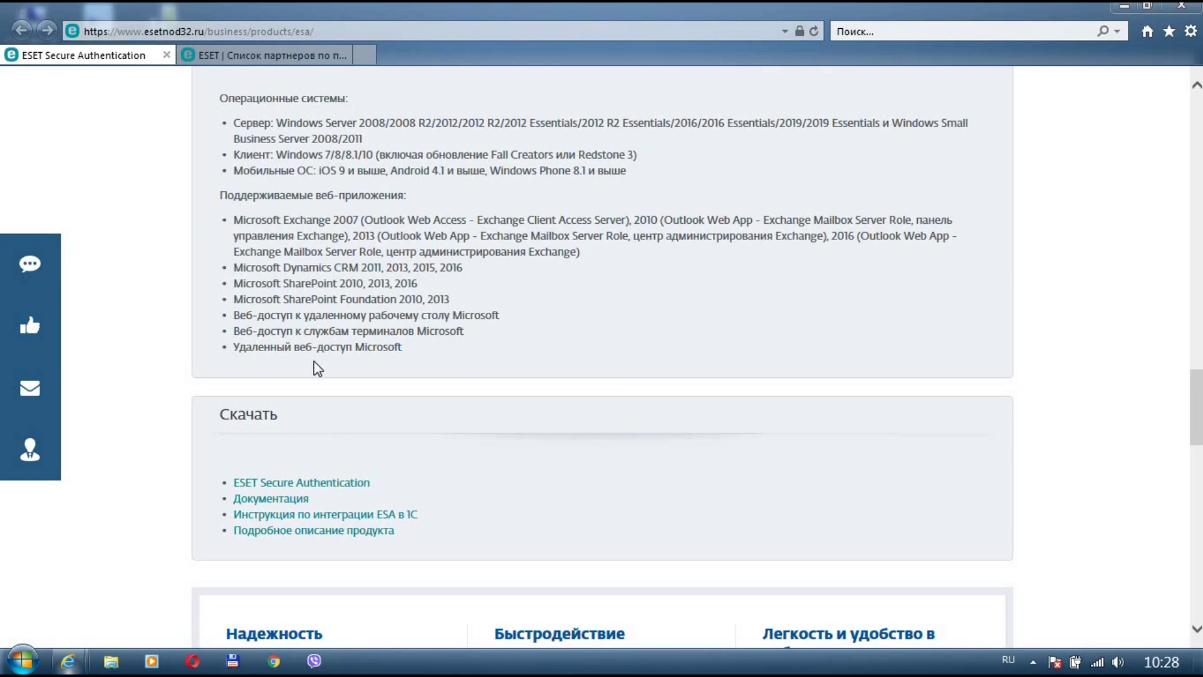
scroll(467, 368, "down", 1)
scroll(467, 369, "down", 2)
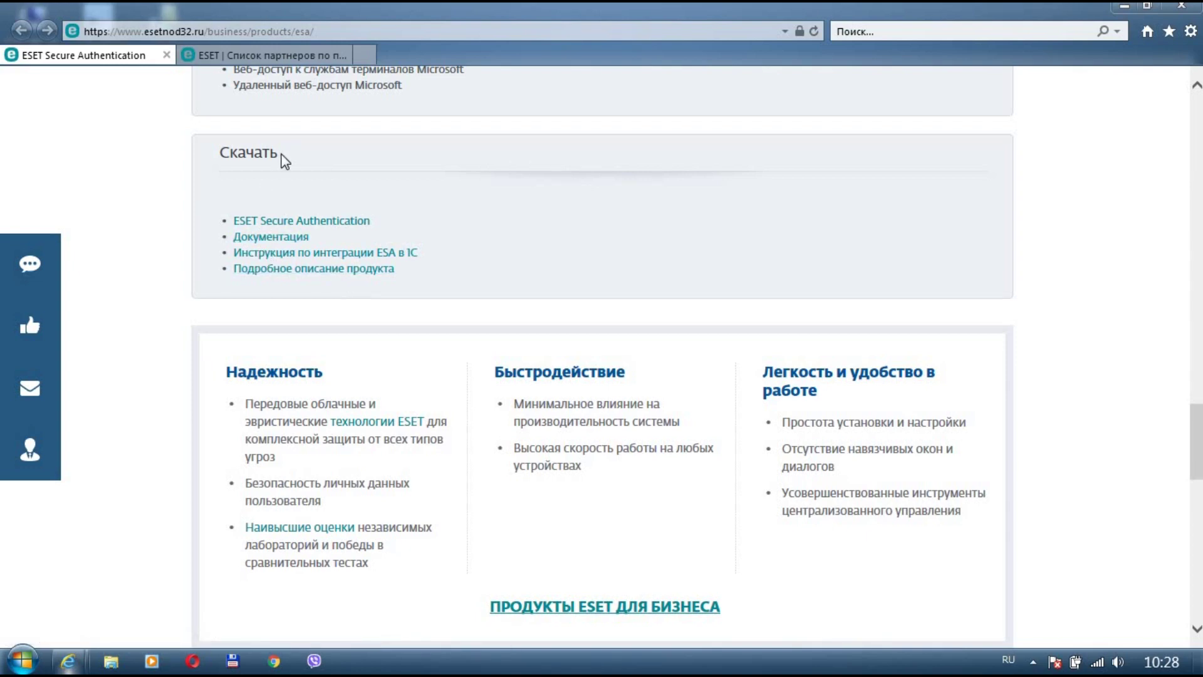
left_click(245, 58)
Open the Выбрать город city list and close it without choosing a city.
scroll(276, 201, "up", 3)
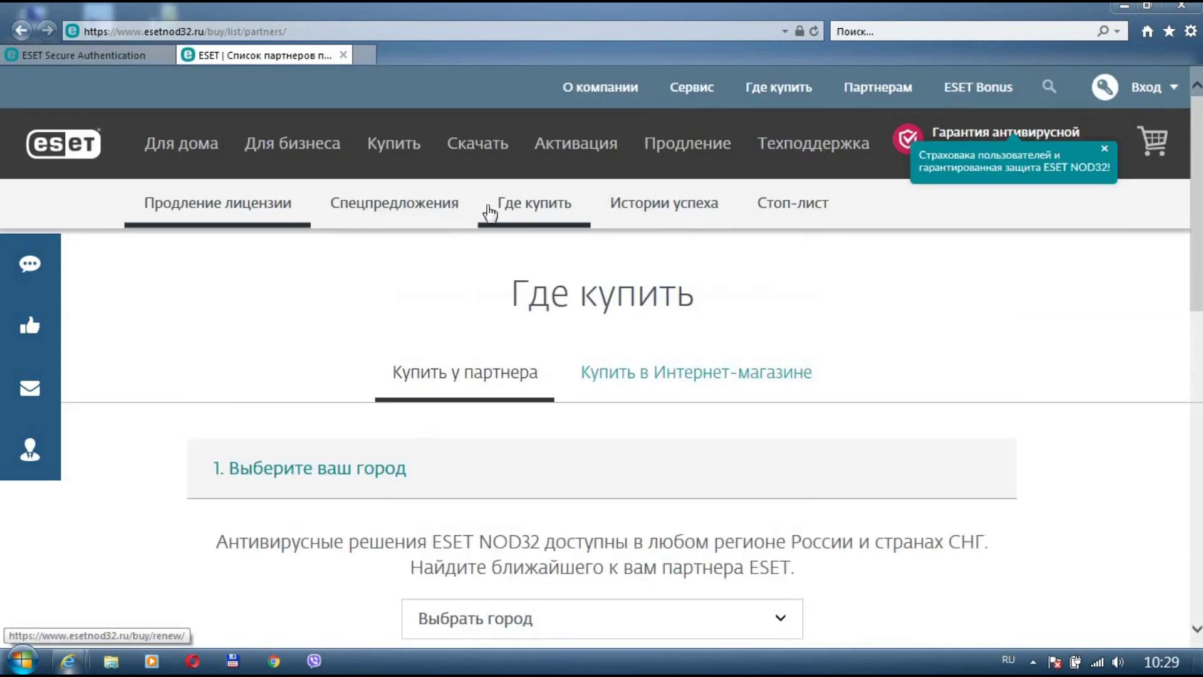
scroll(652, 304, "down", 4)
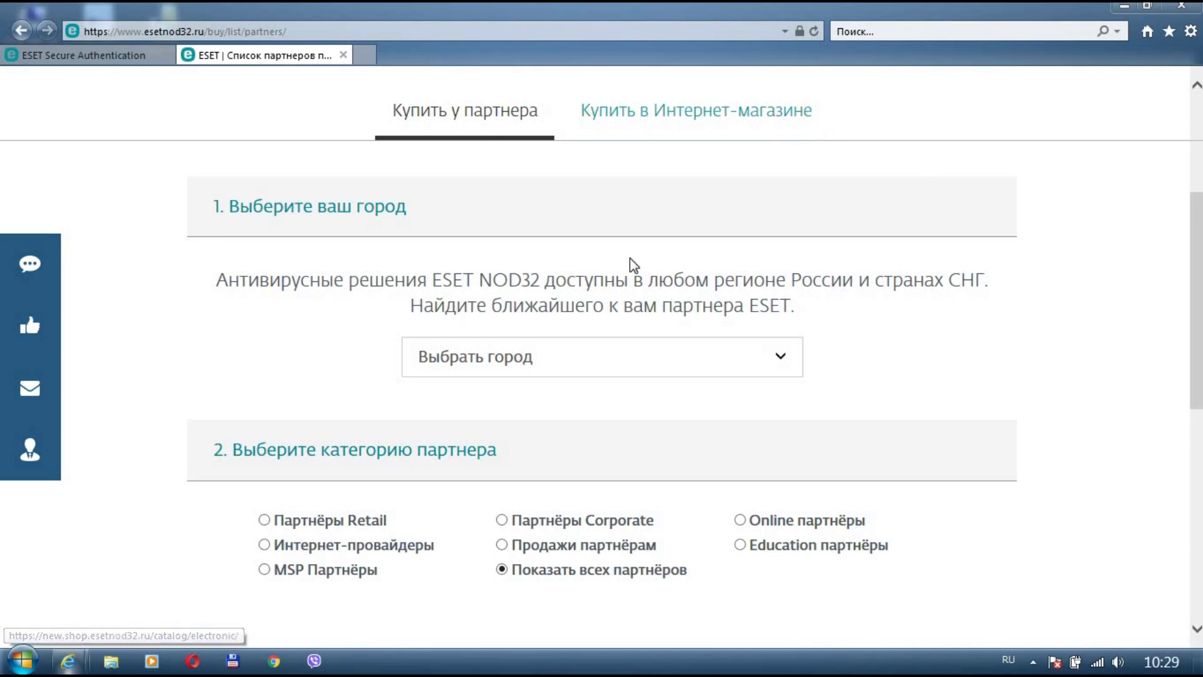
scroll(806, 182, "down", 2)
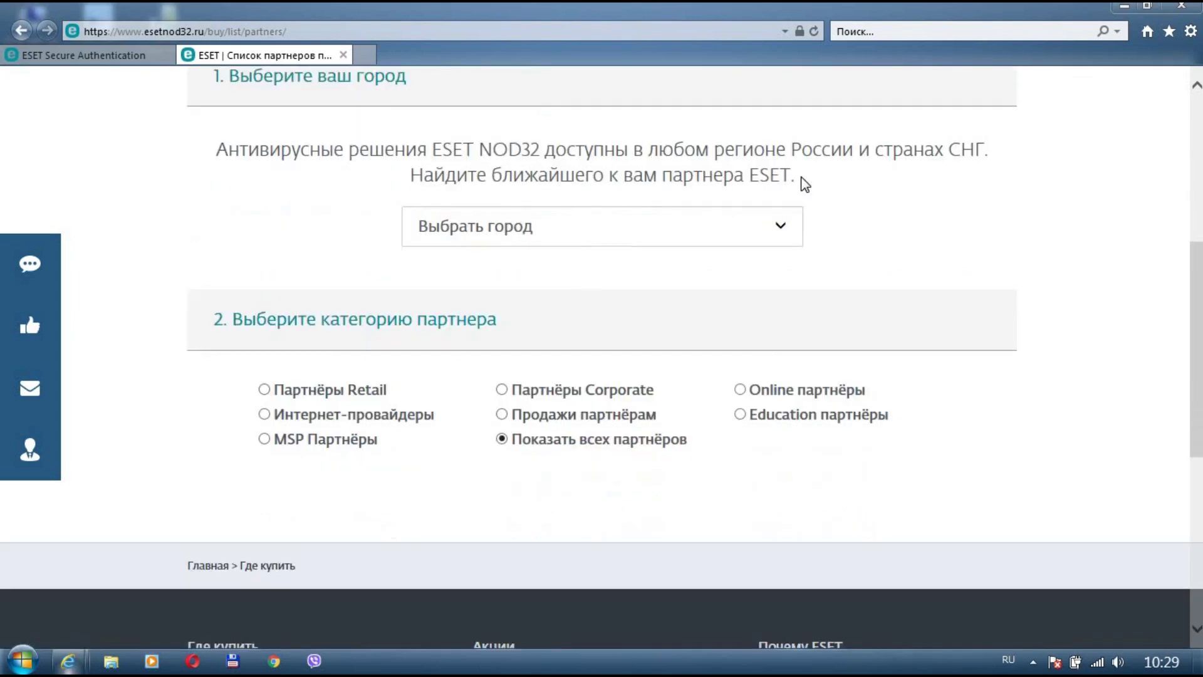
scroll(805, 184, "down", 1)
left_click(700, 183)
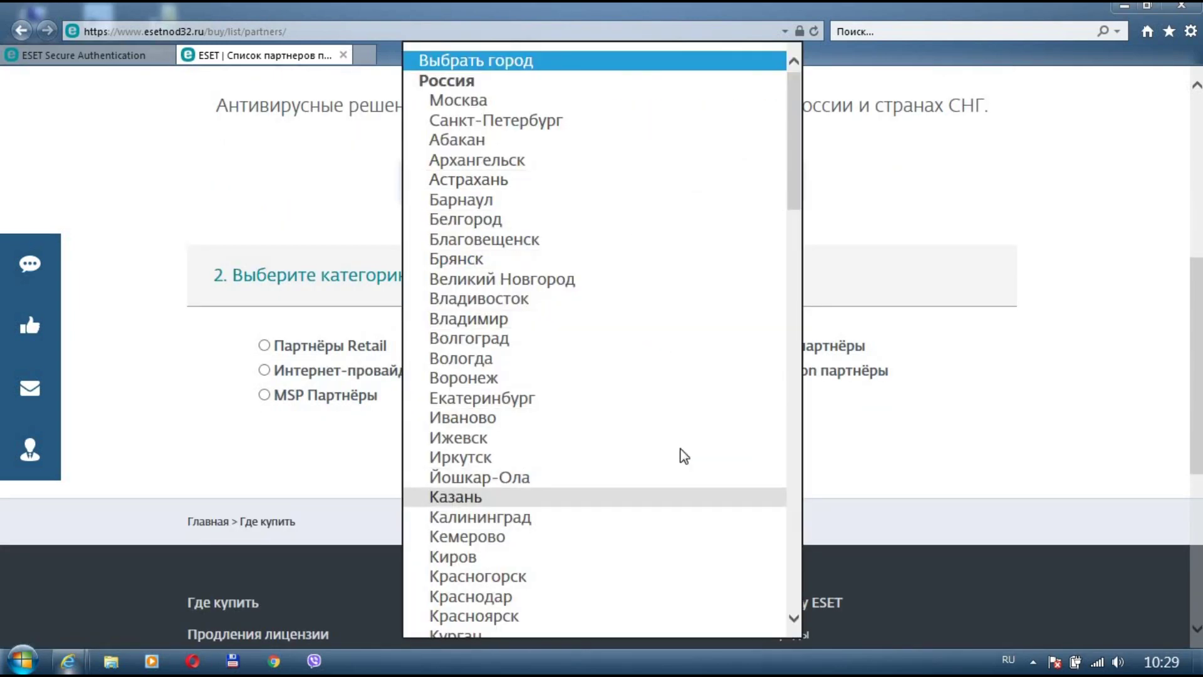
left_click(262, 152)
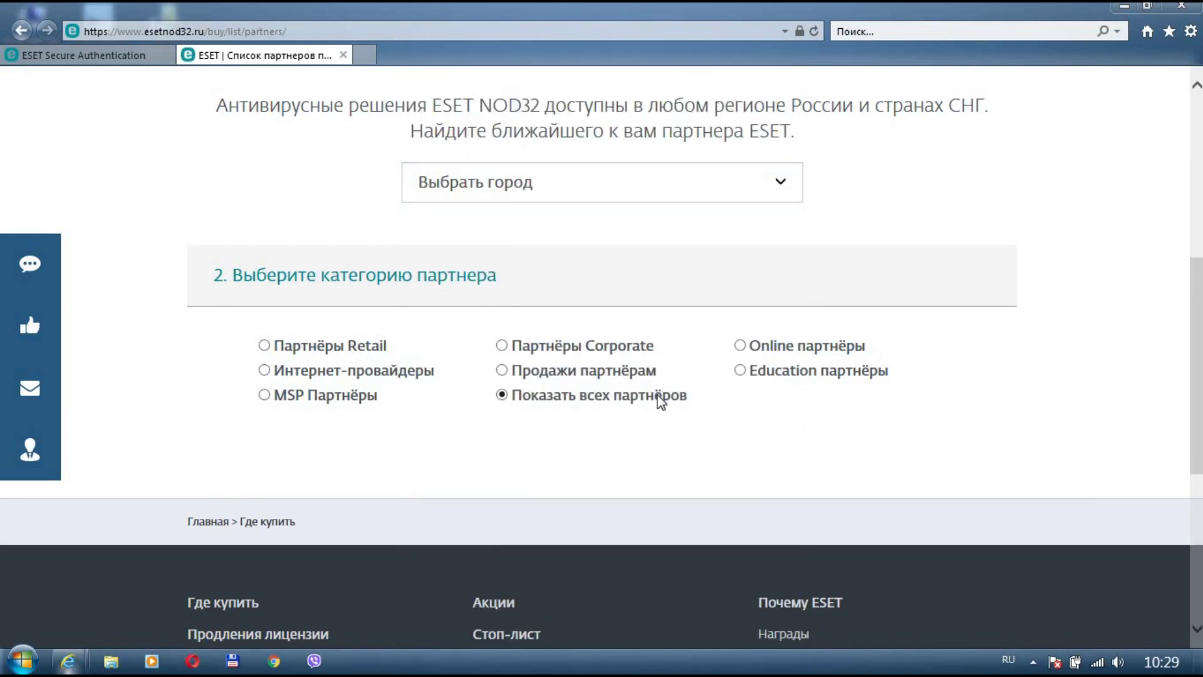
scroll(1182, 419, "up", 3)
scroll(865, 373, "up", 4)
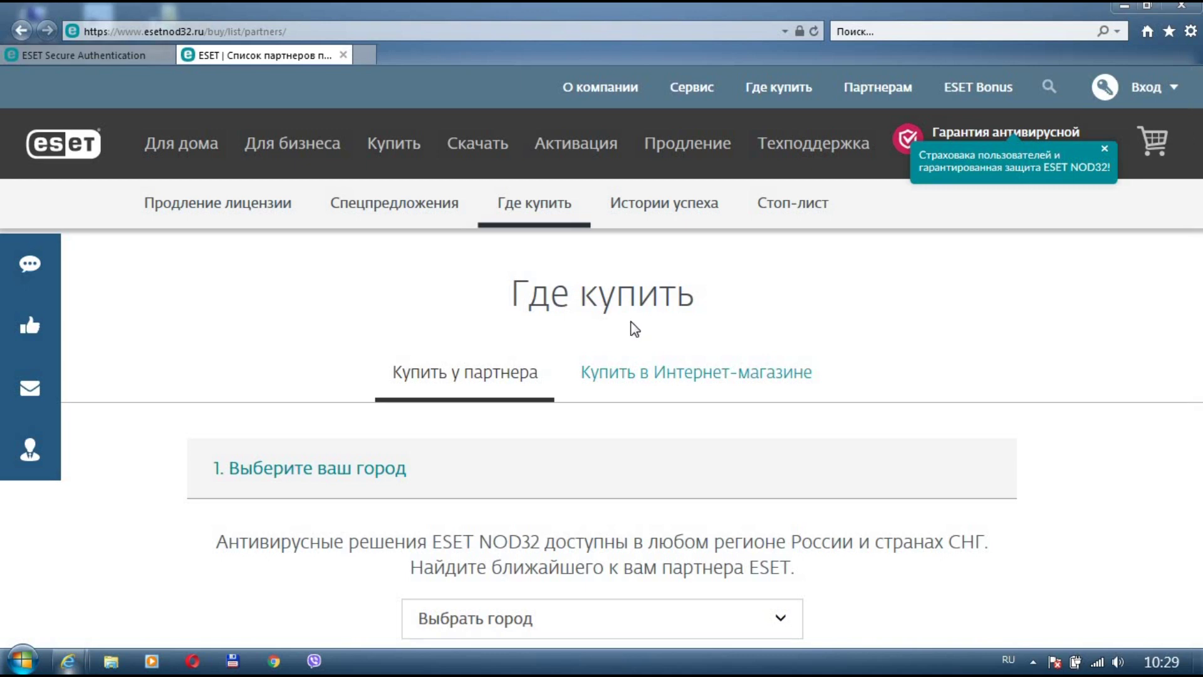
Open the ESET Secure Authentication download page in a new tab.
left_click(122, 55)
scroll(294, 282, "down", 3)
scroll(757, 382, "up", 5)
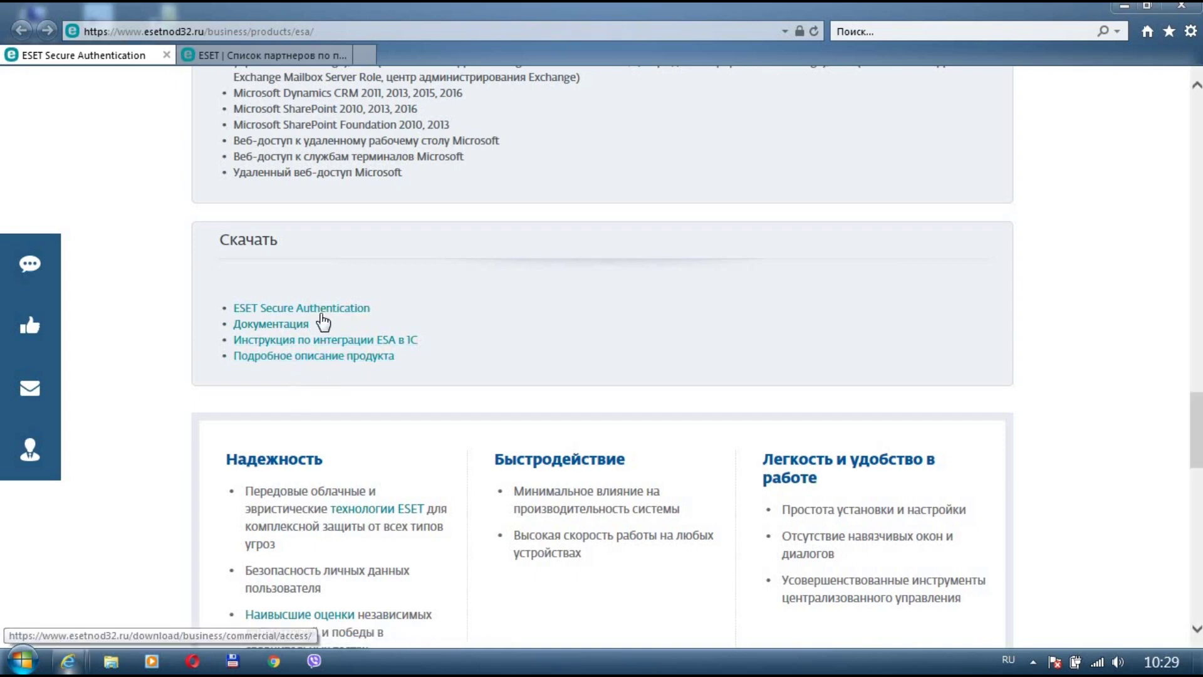
right_click(296, 304)
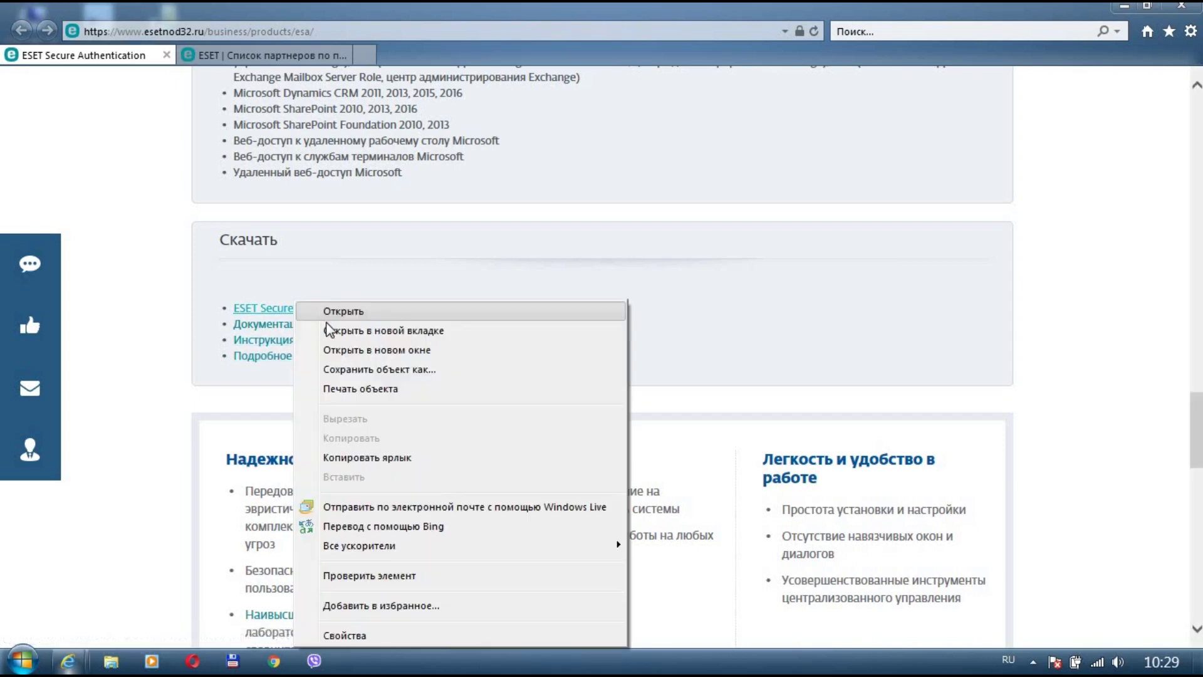
left_click(329, 331)
Cancel the installer download prompt and close Internet Explorer with all its tabs.
key("ctrl+Tab")
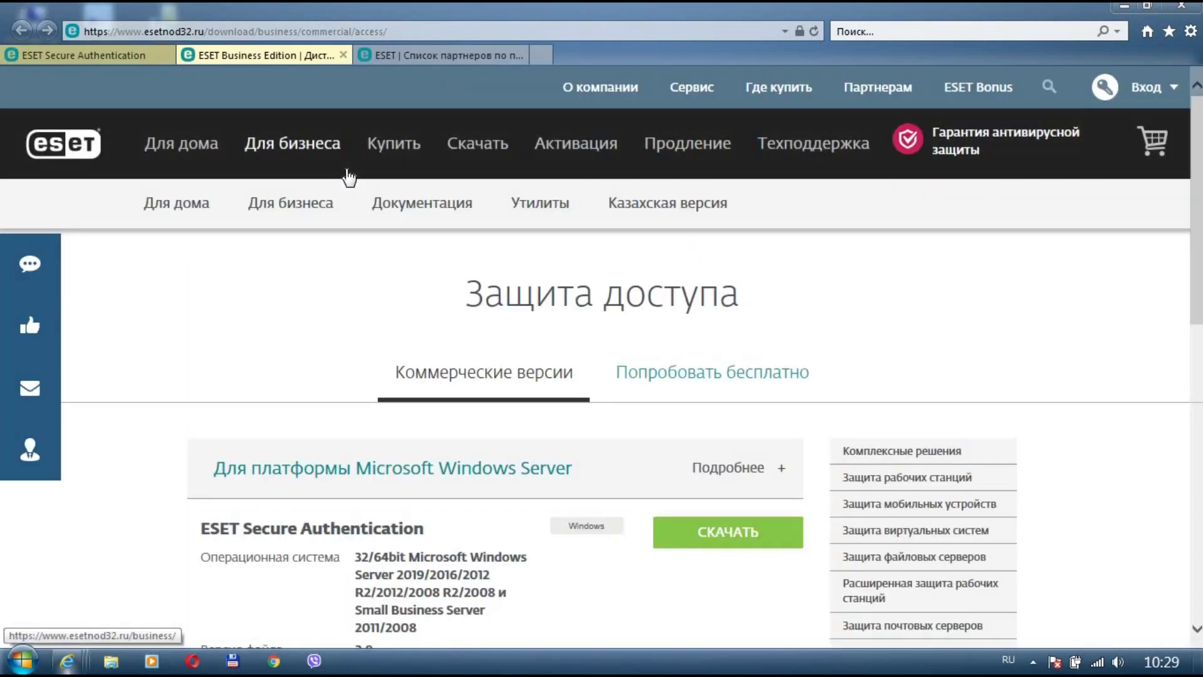
scroll(376, 421, "down", 3)
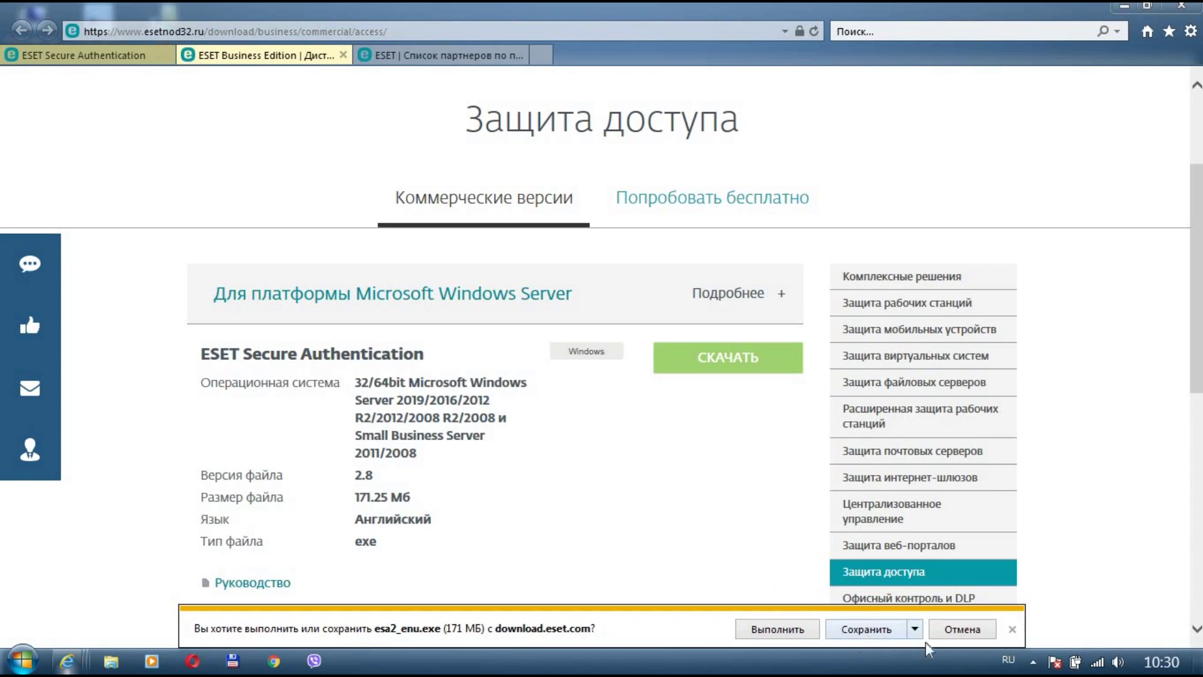
left_click(965, 630)
scroll(525, 555, "up", 3)
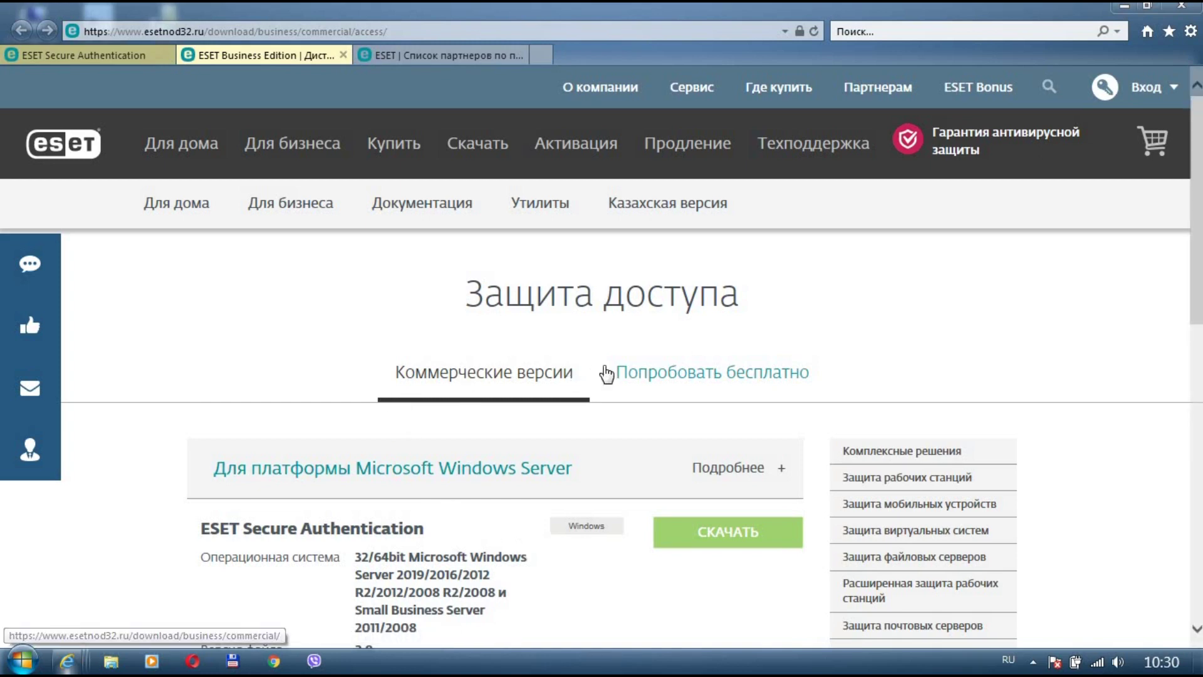
left_click(1182, 7)
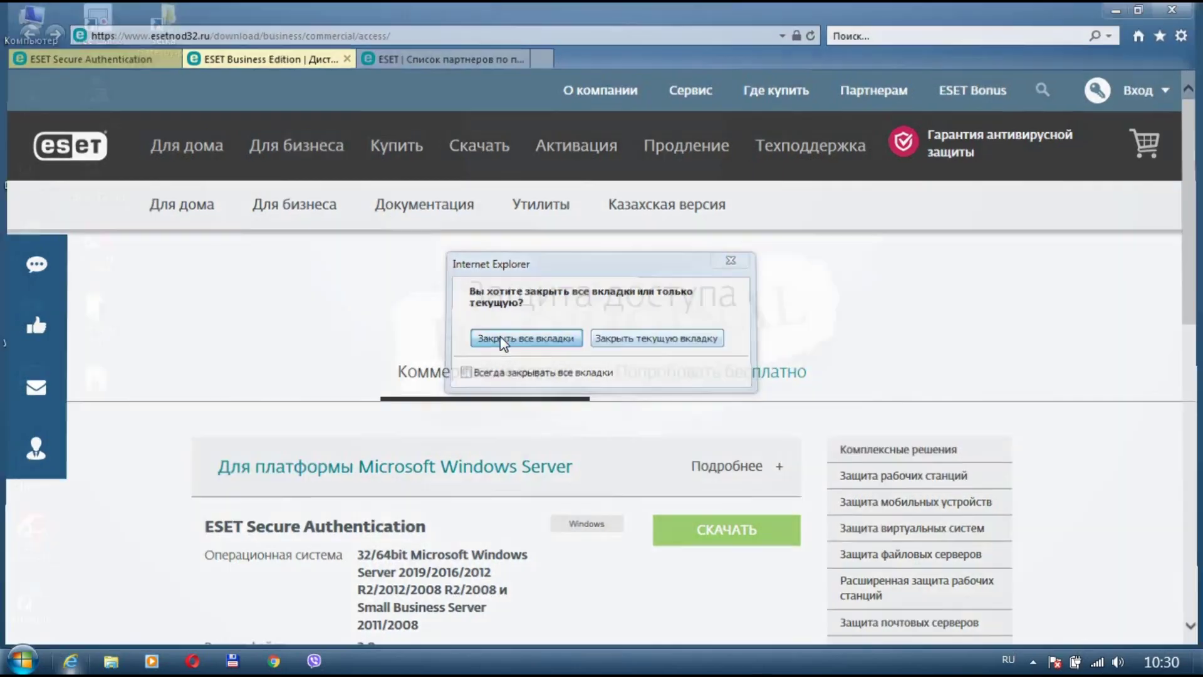
left_click(502, 341)
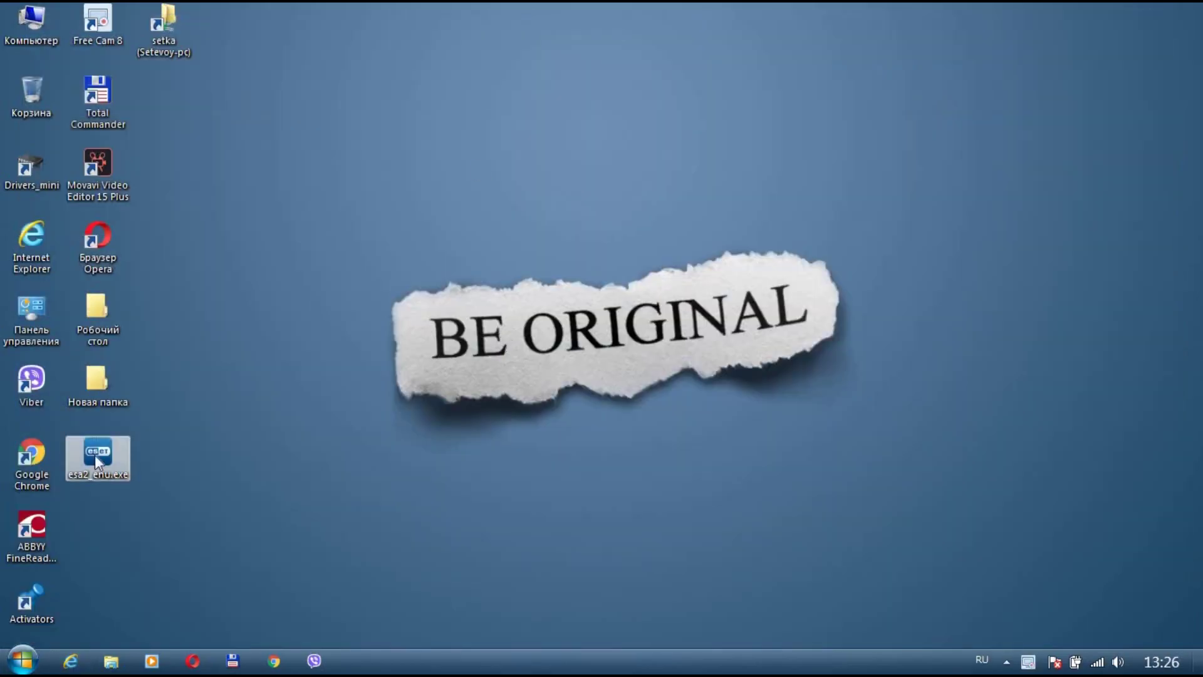
Run esa2_enu.exe from the desktop as administrator.
right_click(96, 455)
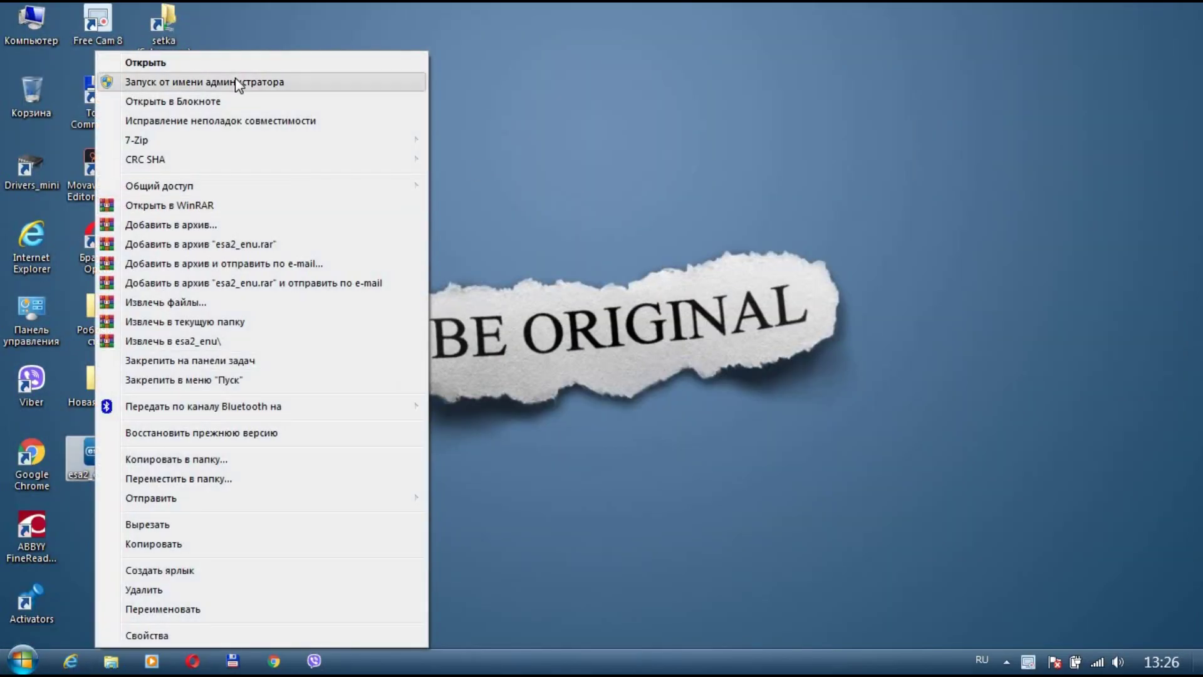
left_click(238, 82)
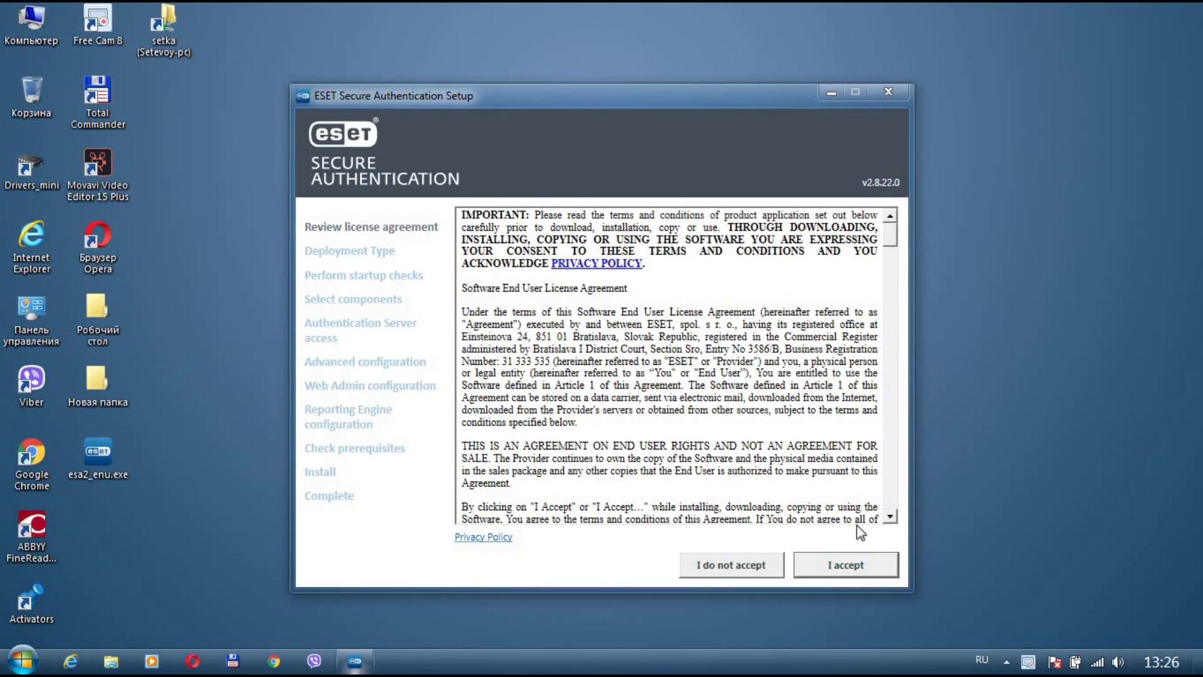
Accept the licence agreement and choose the Standalone deployment type.
left_click(846, 566)
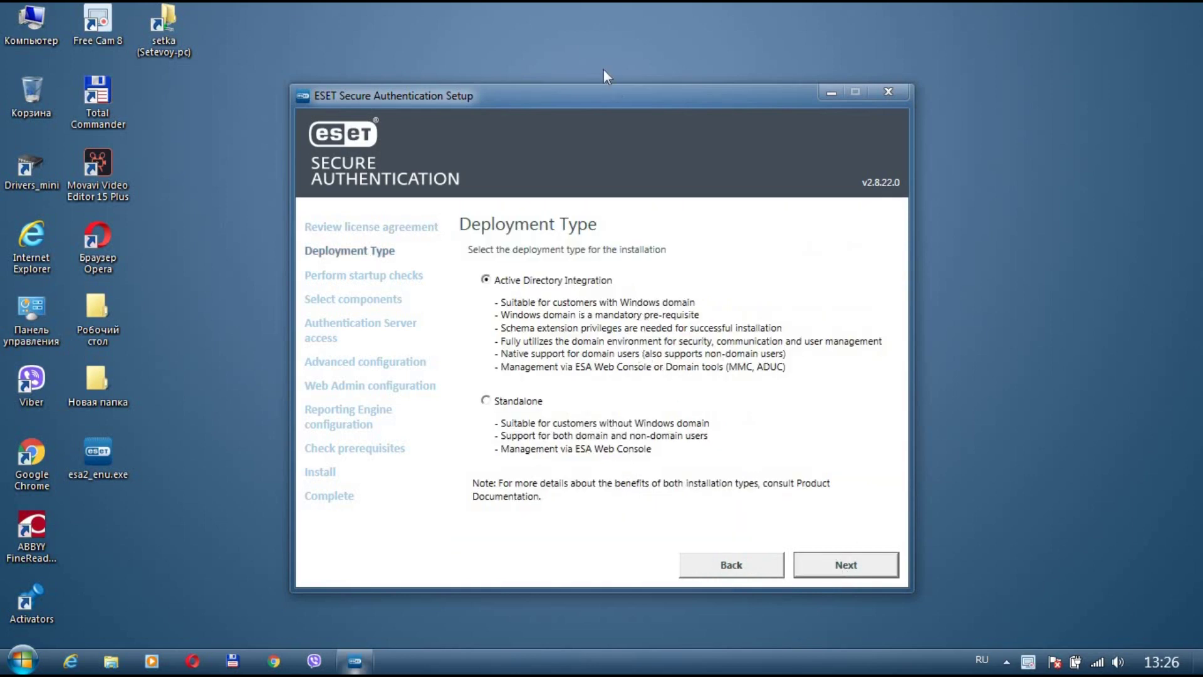
mouse_move(600, 97)
left_mouse_down()
mouse_move(597, 62)
mouse_move(591, 80)
left_mouse_up()
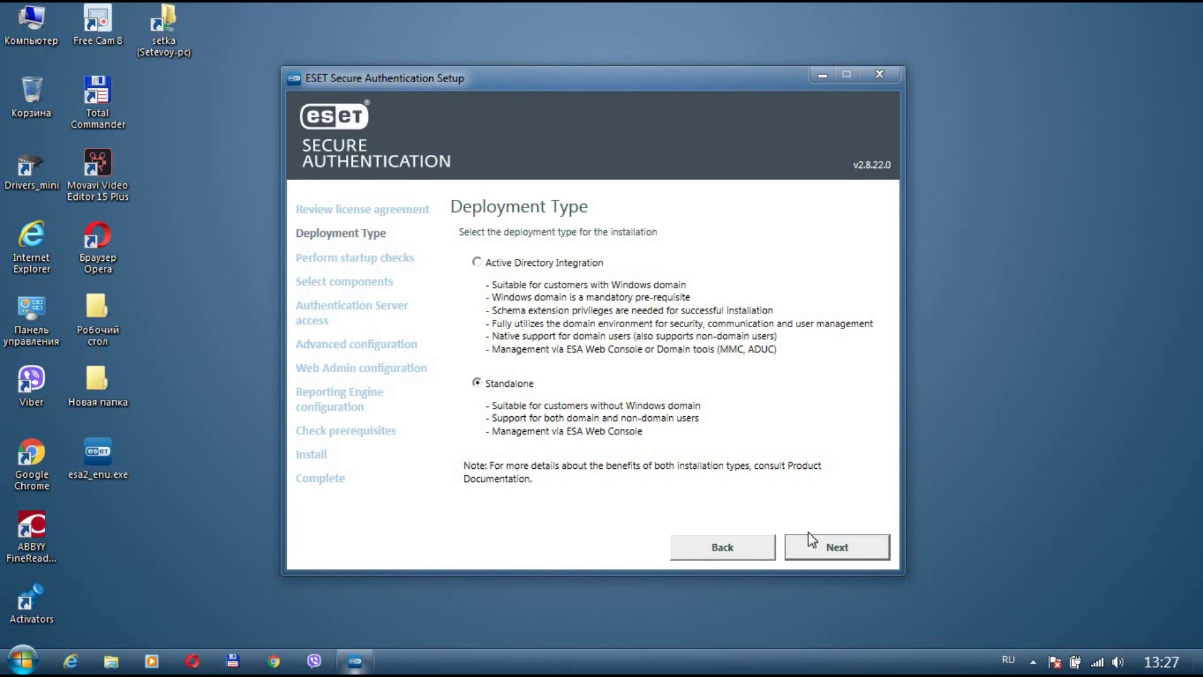
left_click(836, 550)
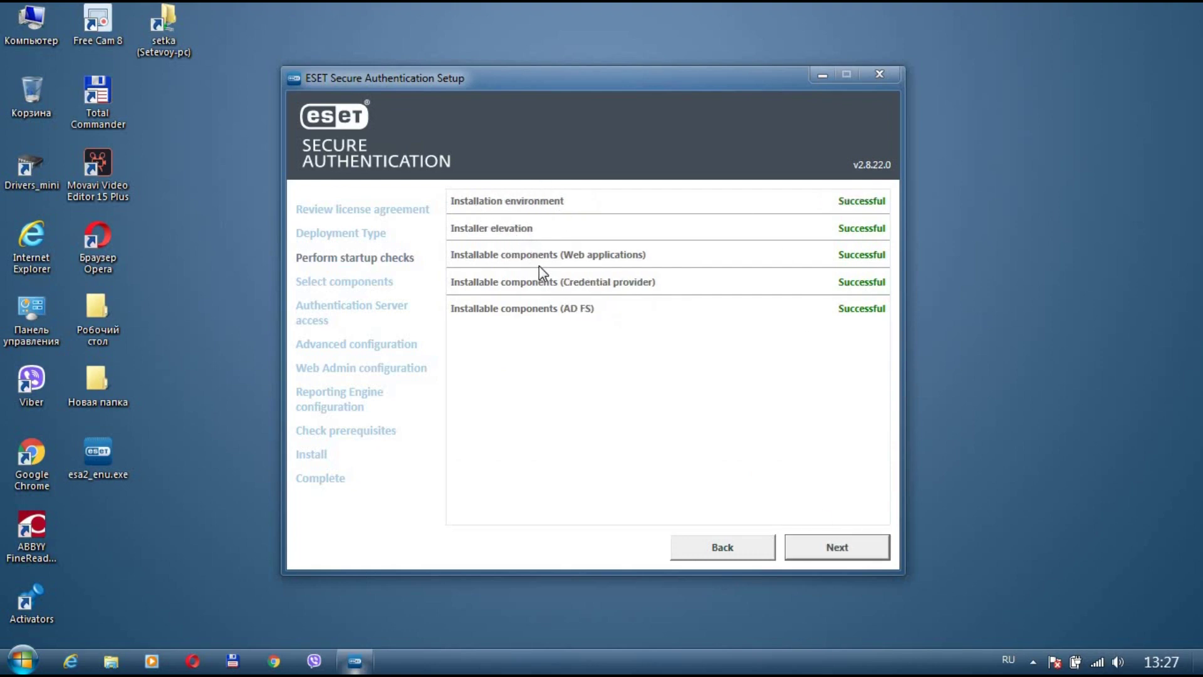
Pass the startup checks and select only the Authentication Server component.
left_click(825, 544)
left_click(470, 336)
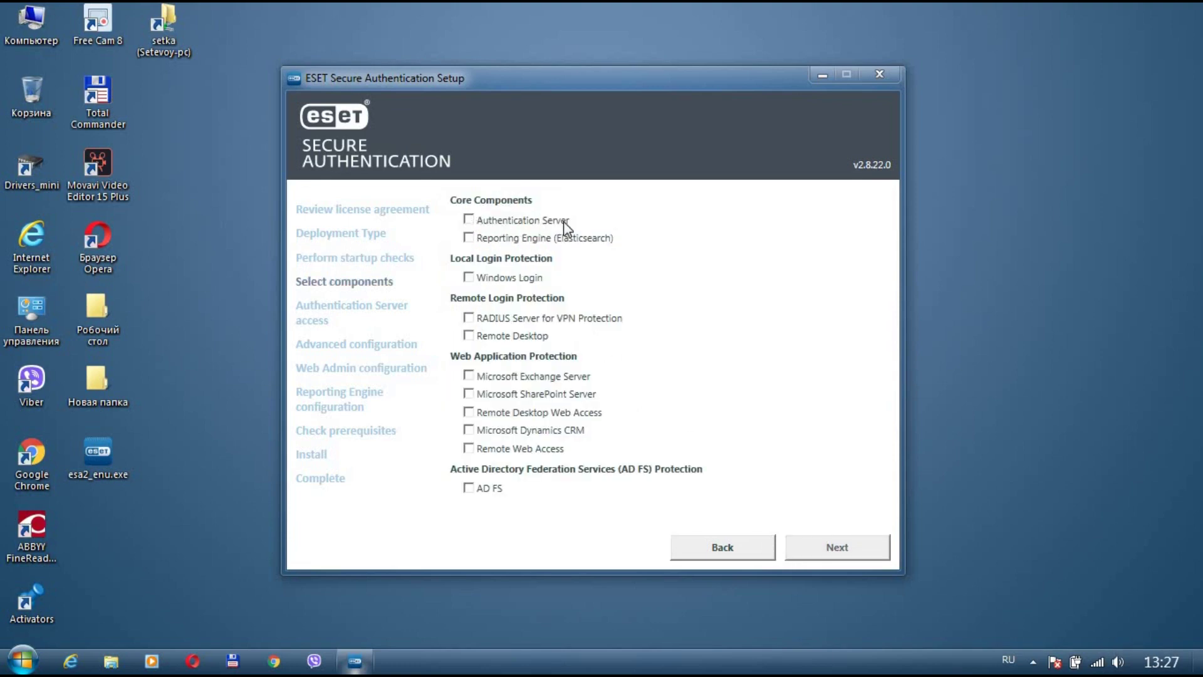
left_click(468, 219)
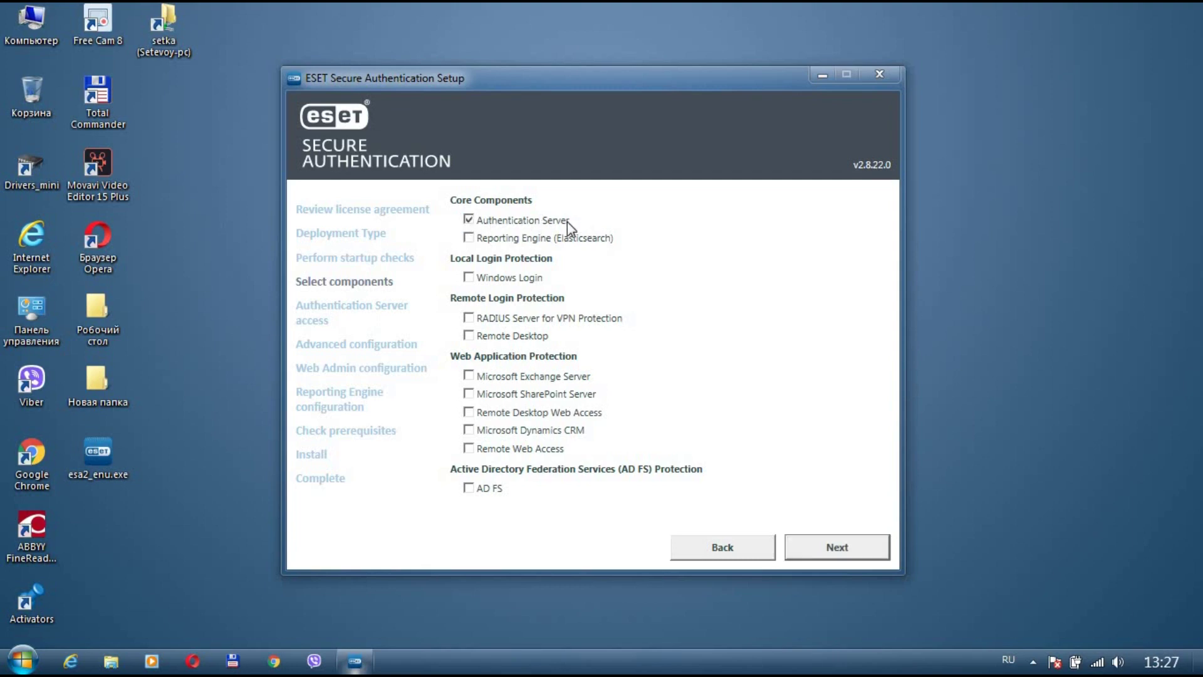
left_click(838, 552)
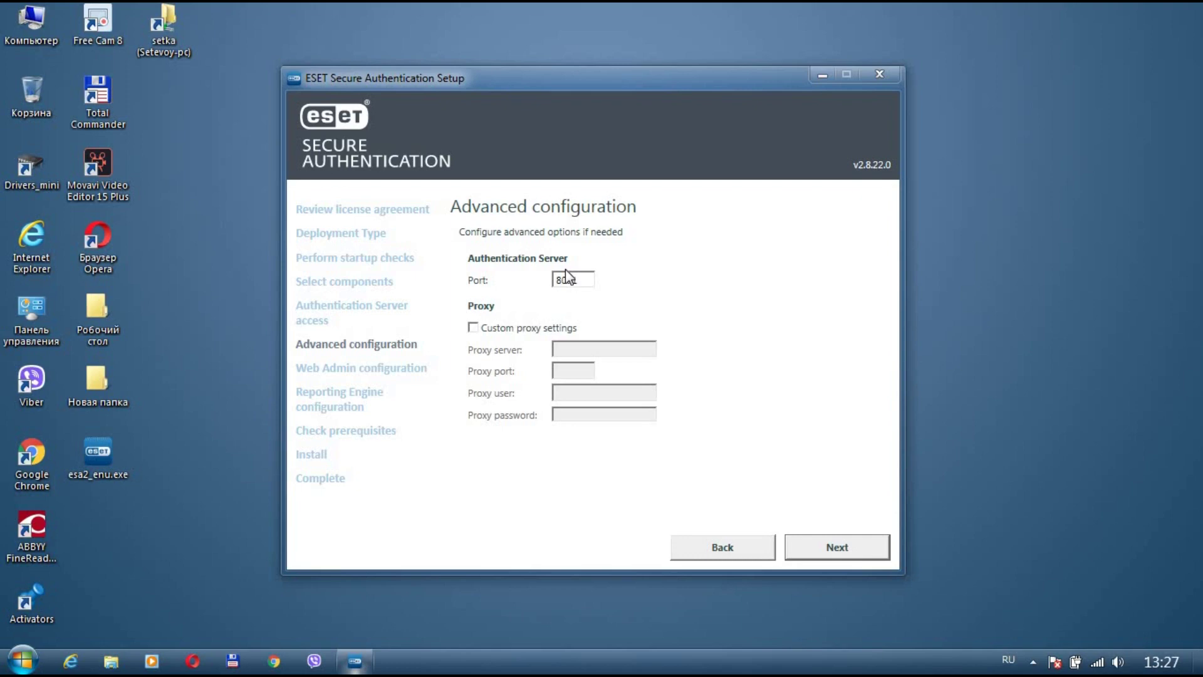
Keep the Authentication Server port at 8001.
key("BackSpace")
type("1")
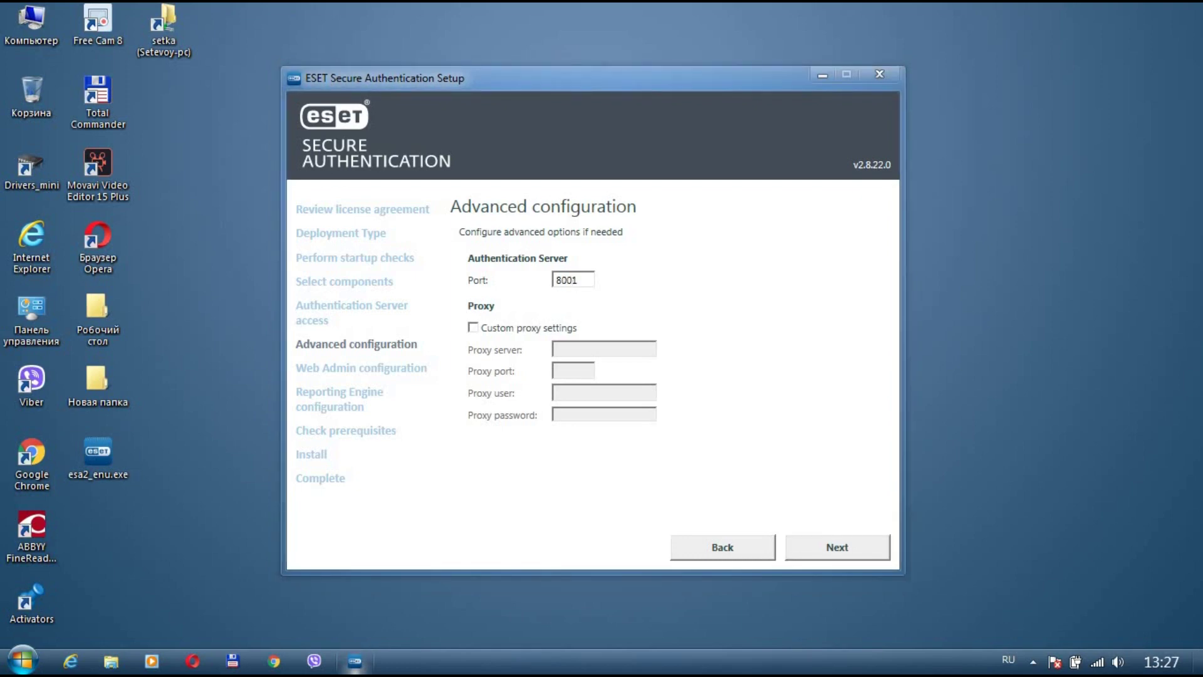
key("alt+shift")
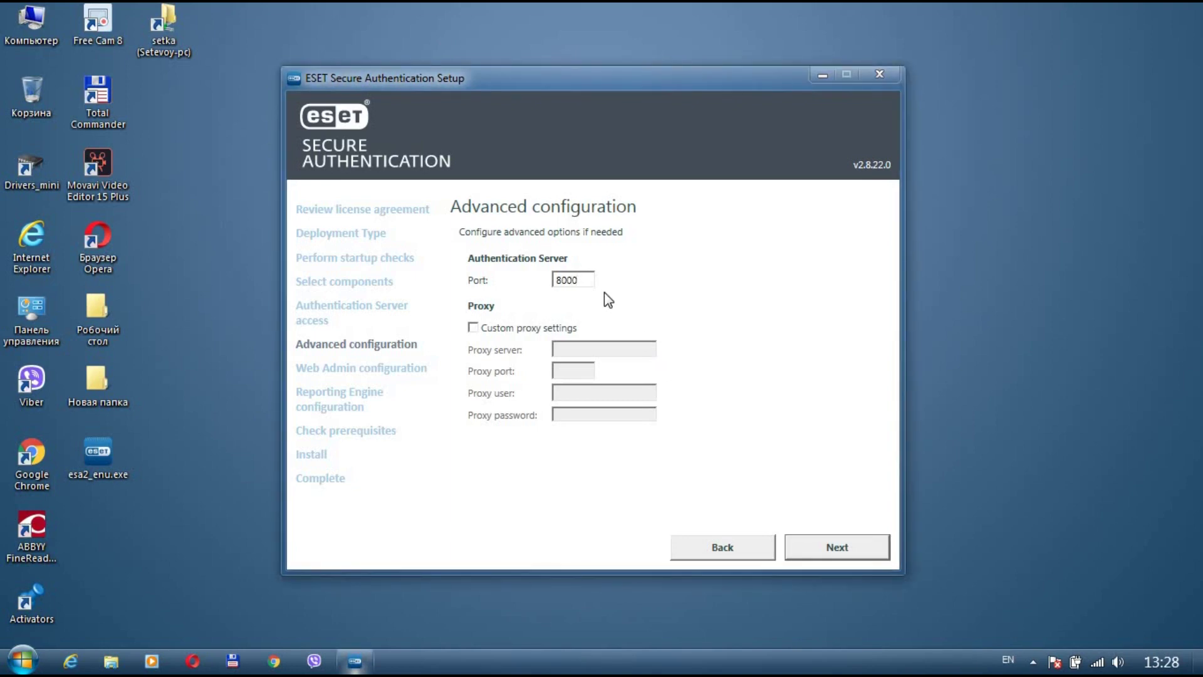
type("1")
left_click(834, 545)
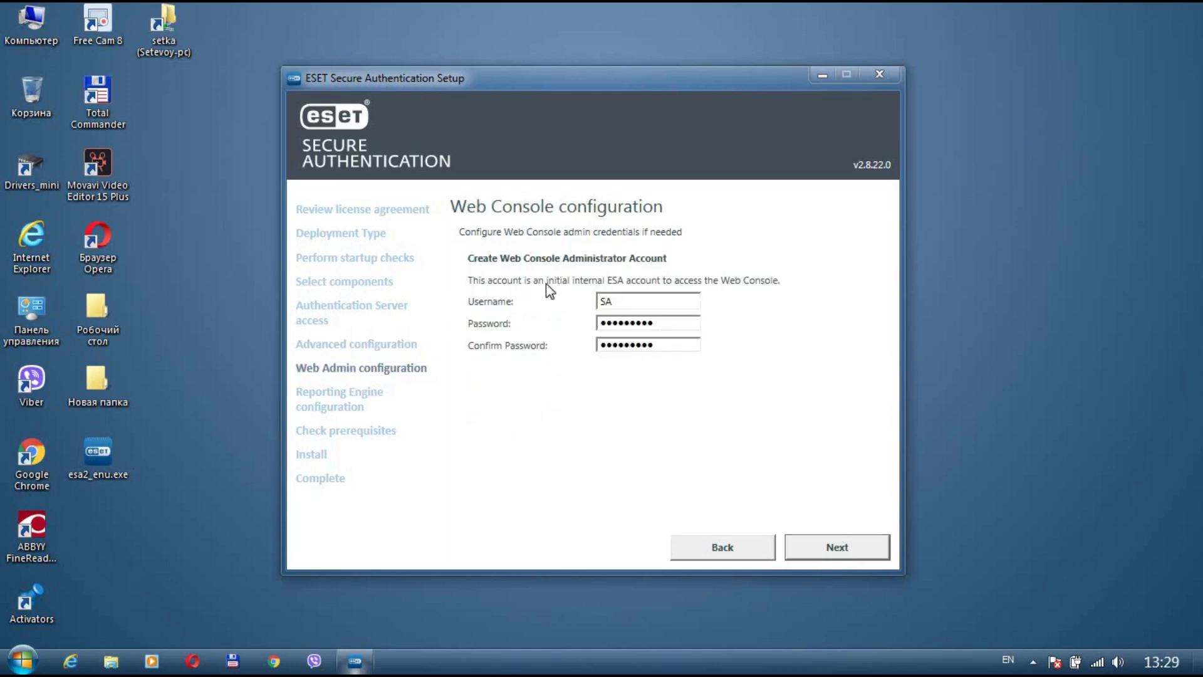
Confirm the SA Web Console credentials, pass prerequisite checks, and install the server.
left_click_drag(631, 299, 557, 298)
left_click_drag(684, 323, 562, 330)
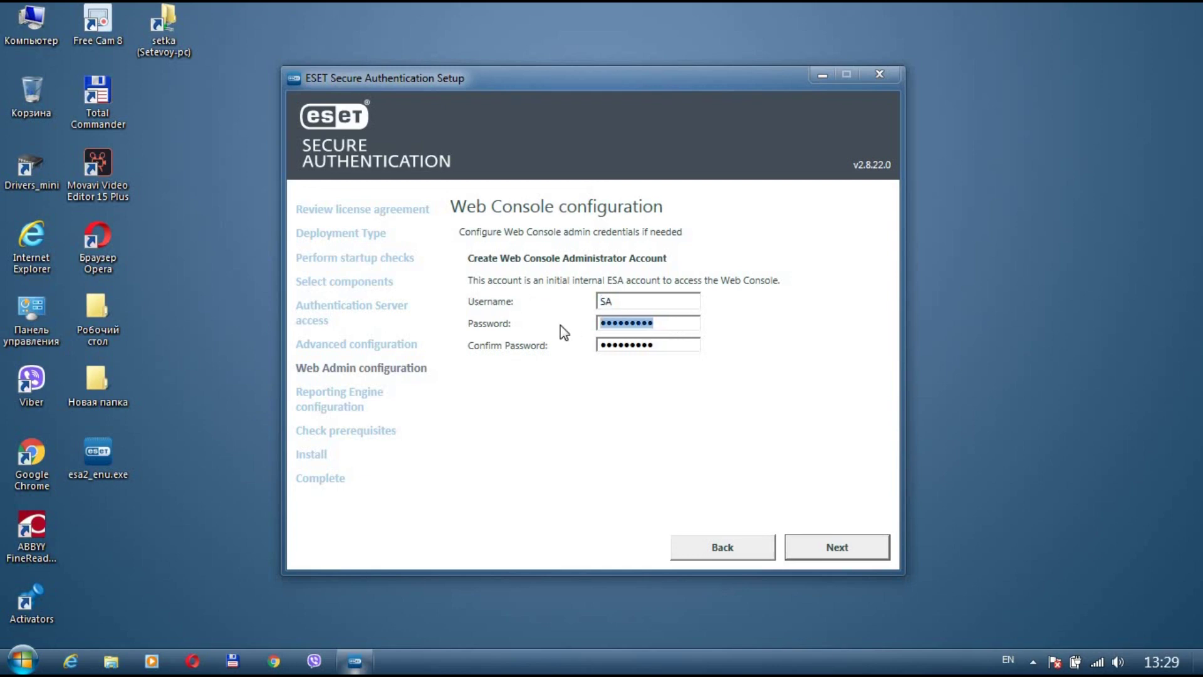
left_click_drag(679, 347, 527, 357)
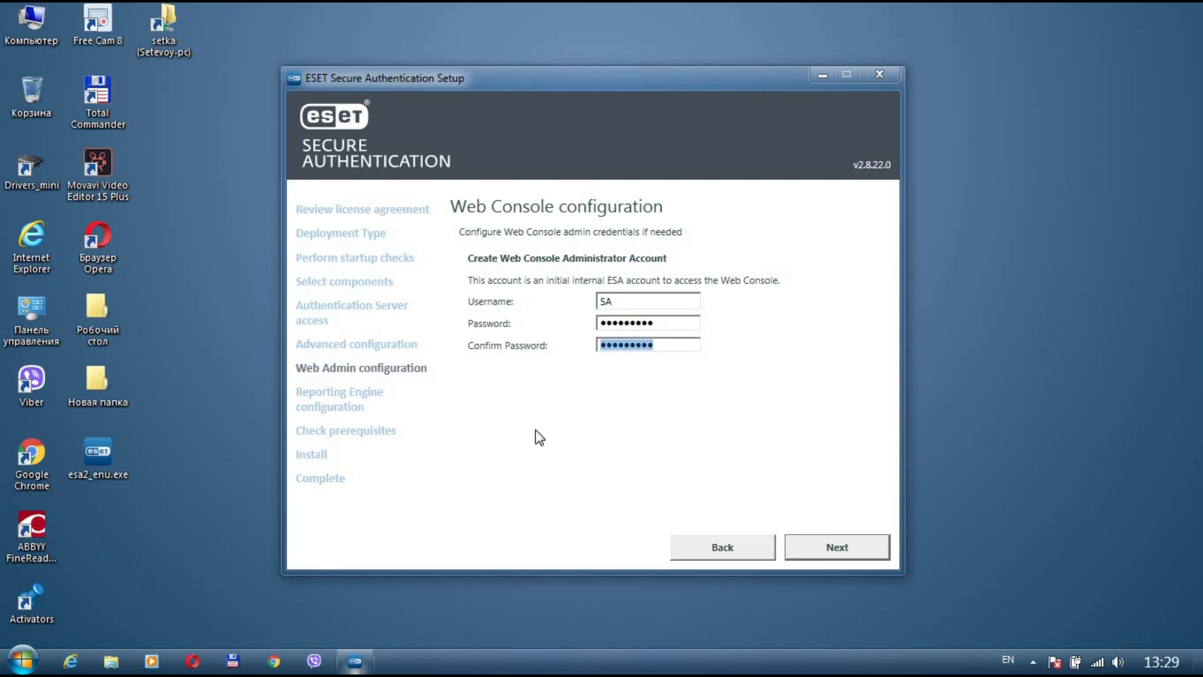
left_click(833, 551)
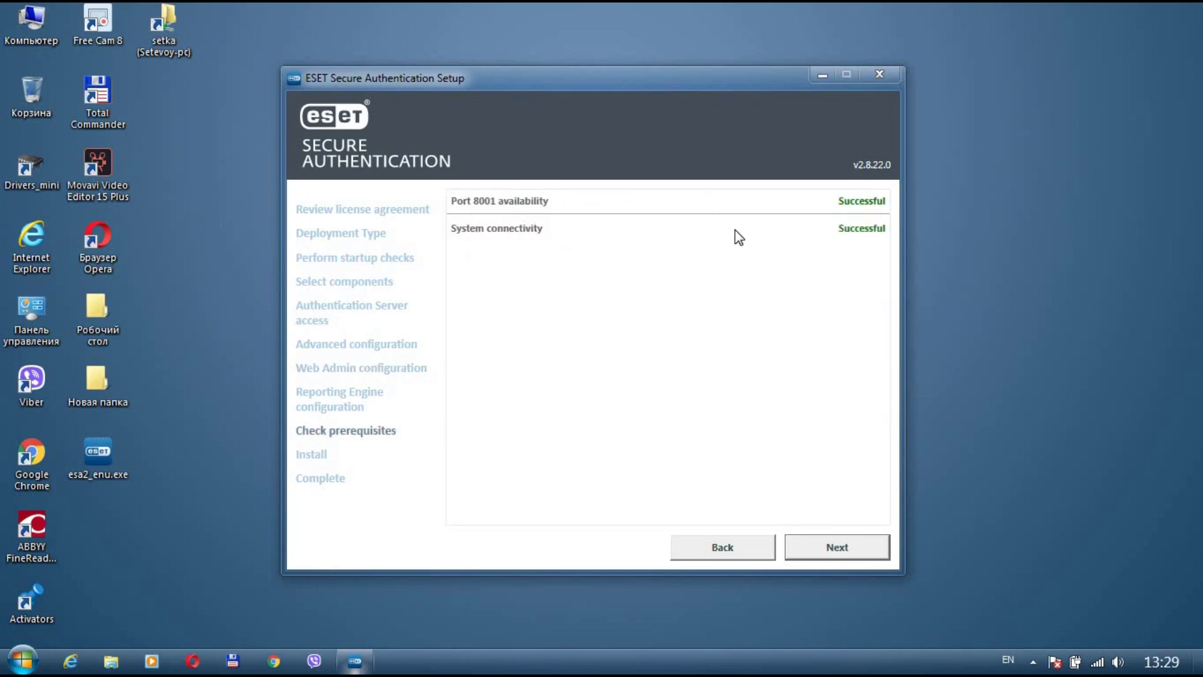
left_click(836, 549)
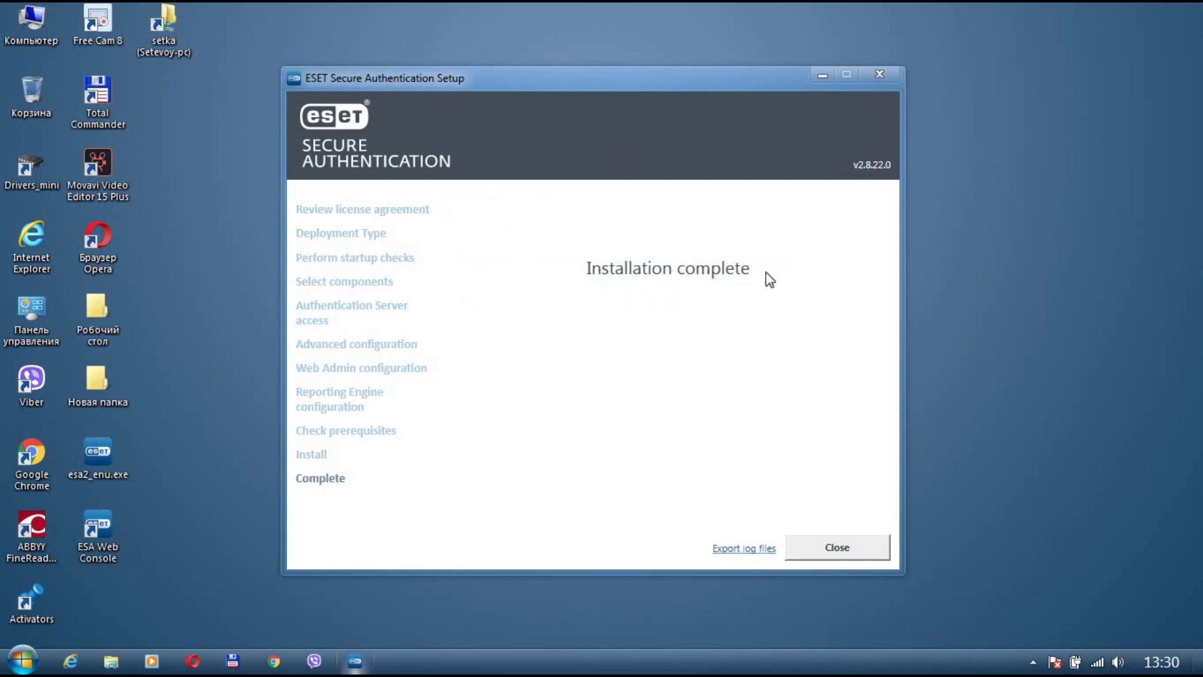
left_click(837, 547)
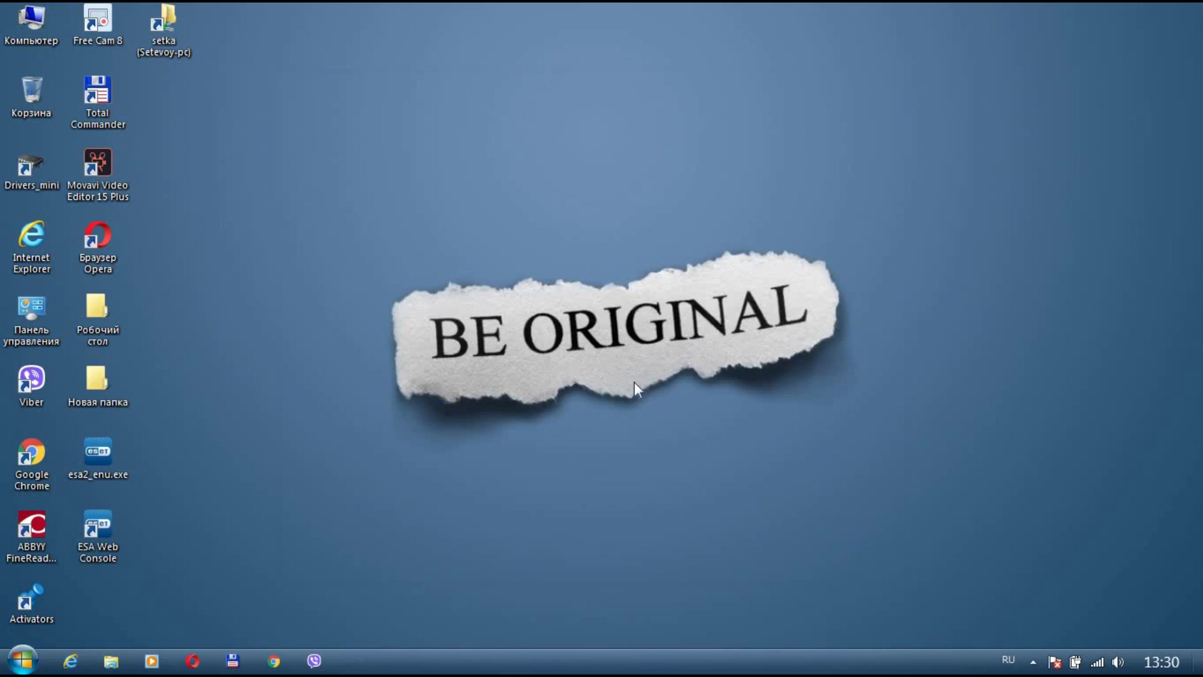
Launch the ESA Web Console, continue past the certificate warning, and view its certificate.
double_click(93, 524)
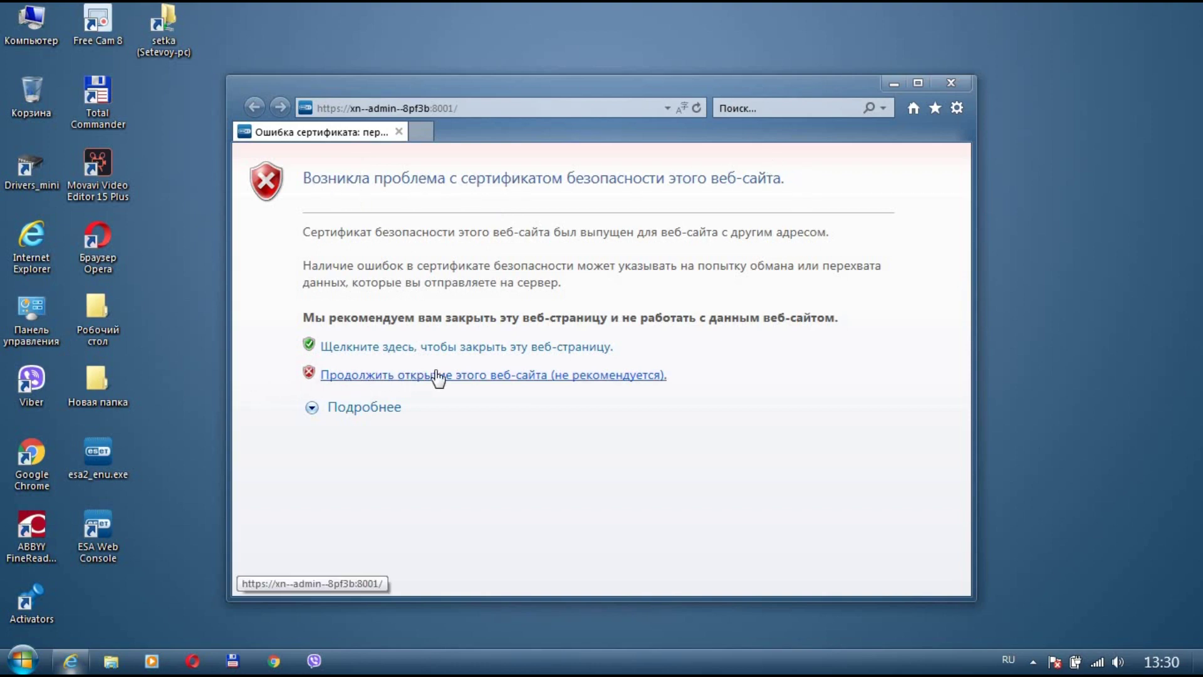
left_click(628, 376)
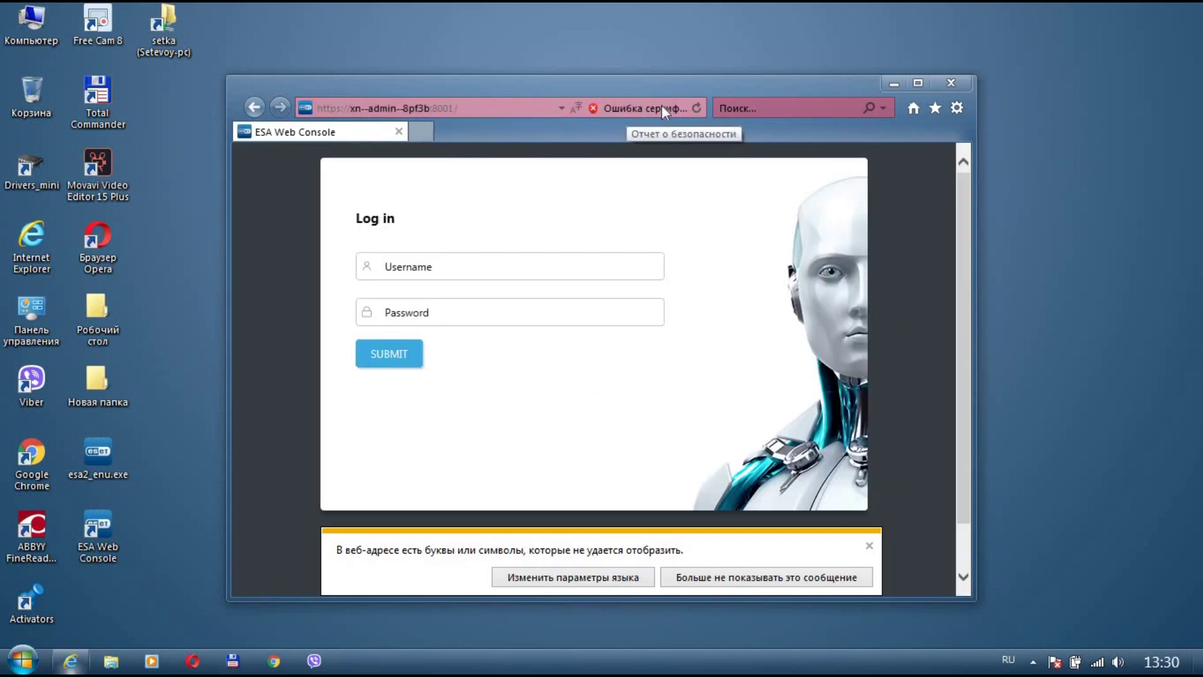
left_click(662, 108)
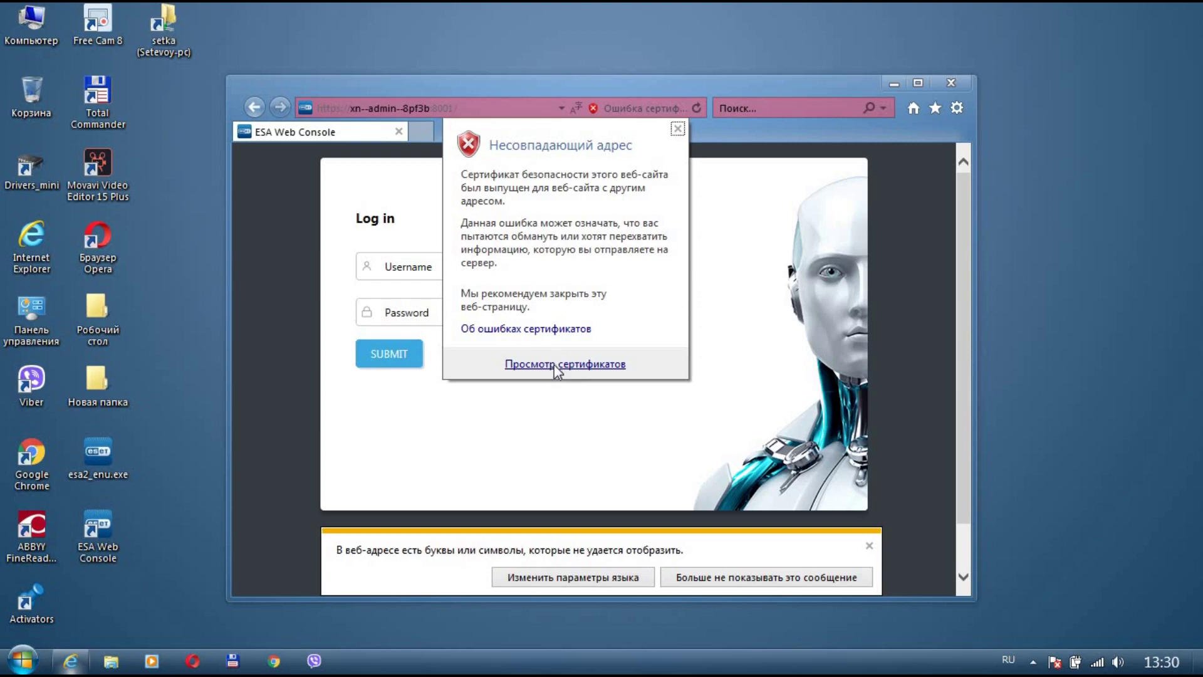
left_click(545, 370)
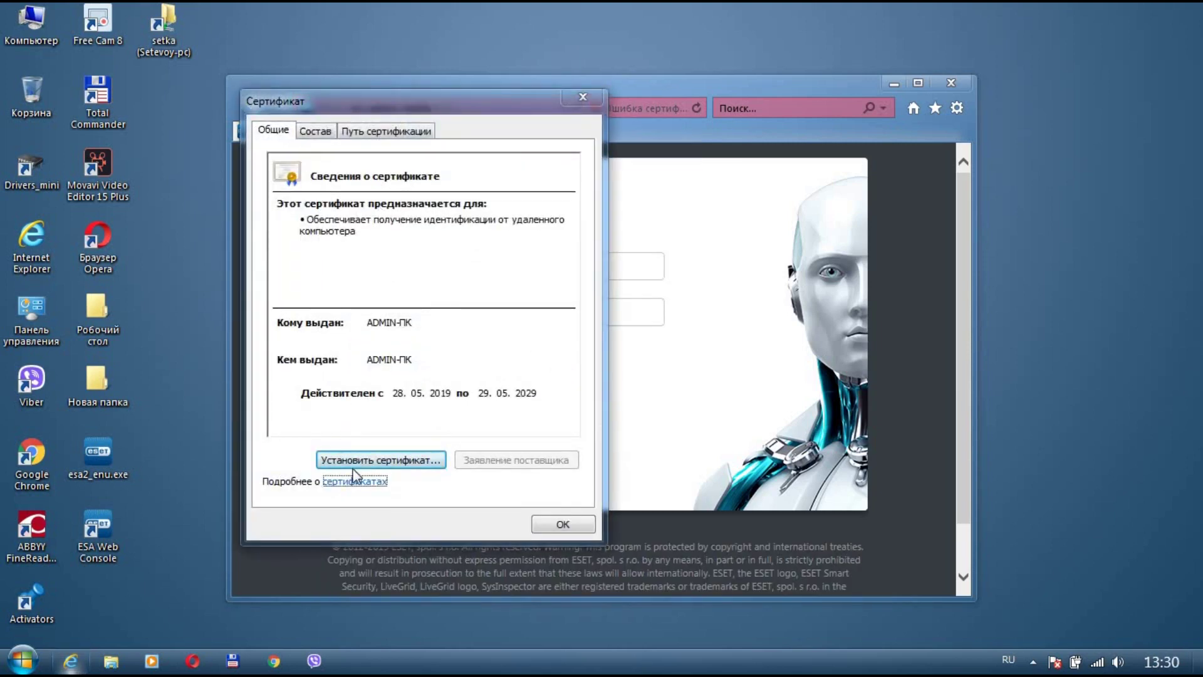
Import the ADMIN-ПК certificate, targeting the Trusted Root Certification Authorities store.
left_click(374, 458)
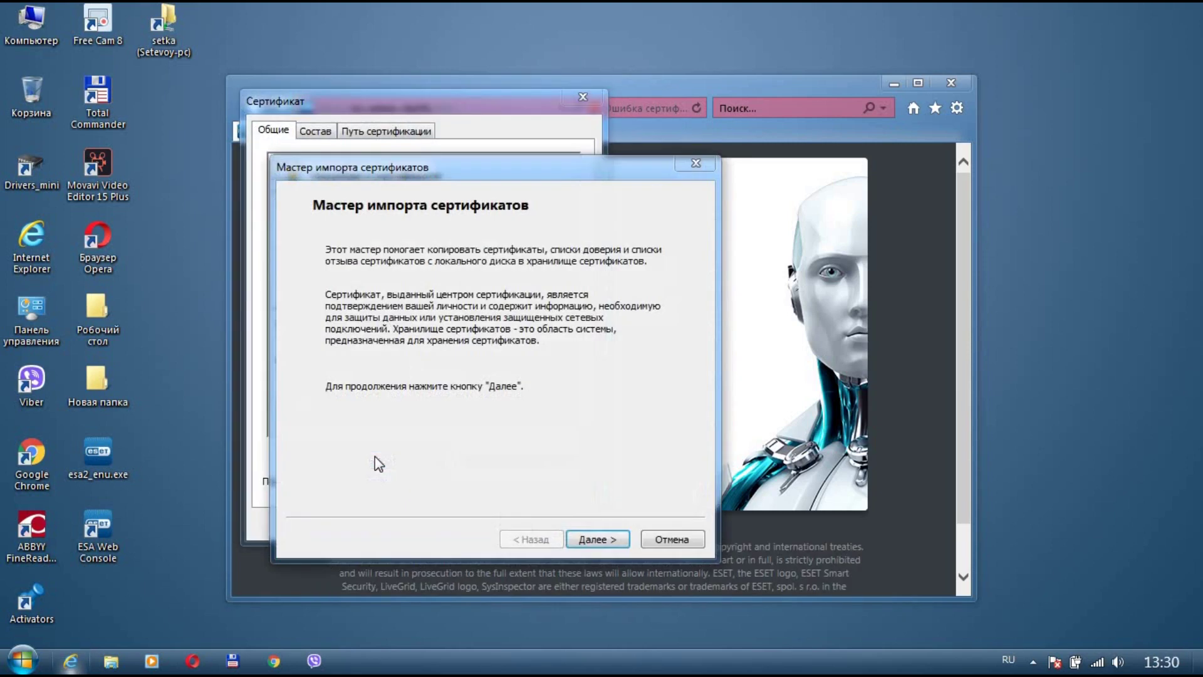
left_click(605, 538)
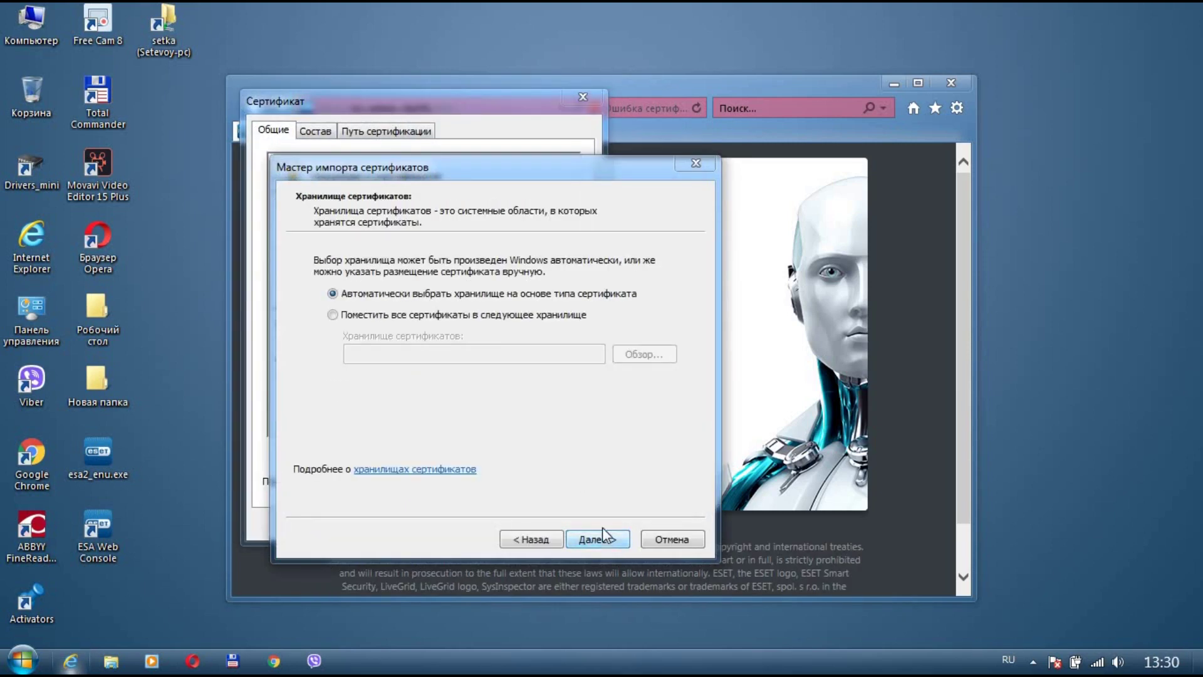
left_click(390, 313)
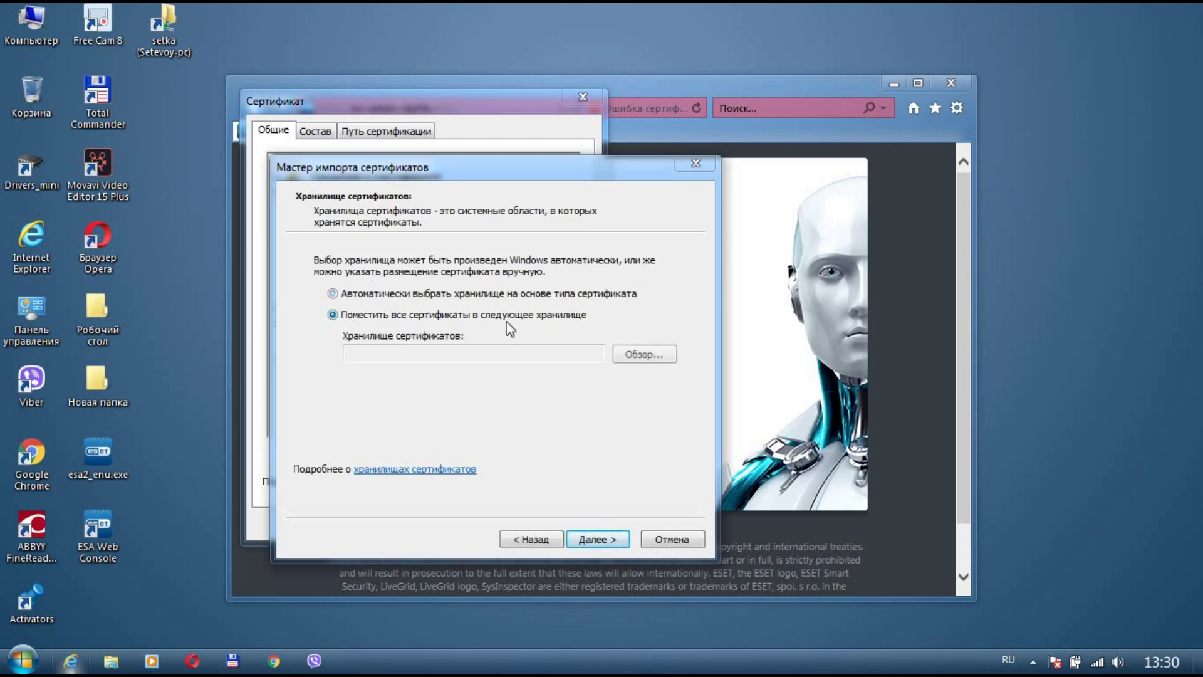
left_click(646, 354)
left_click(299, 364)
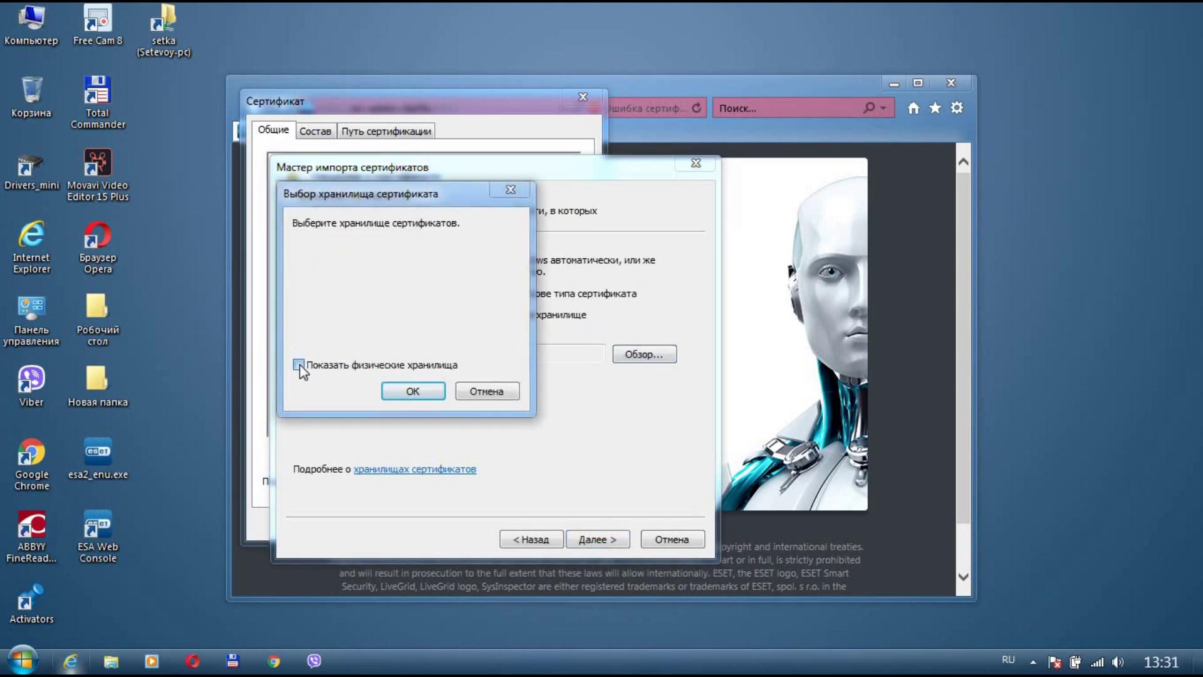
left_click_drag(513, 313, 513, 283)
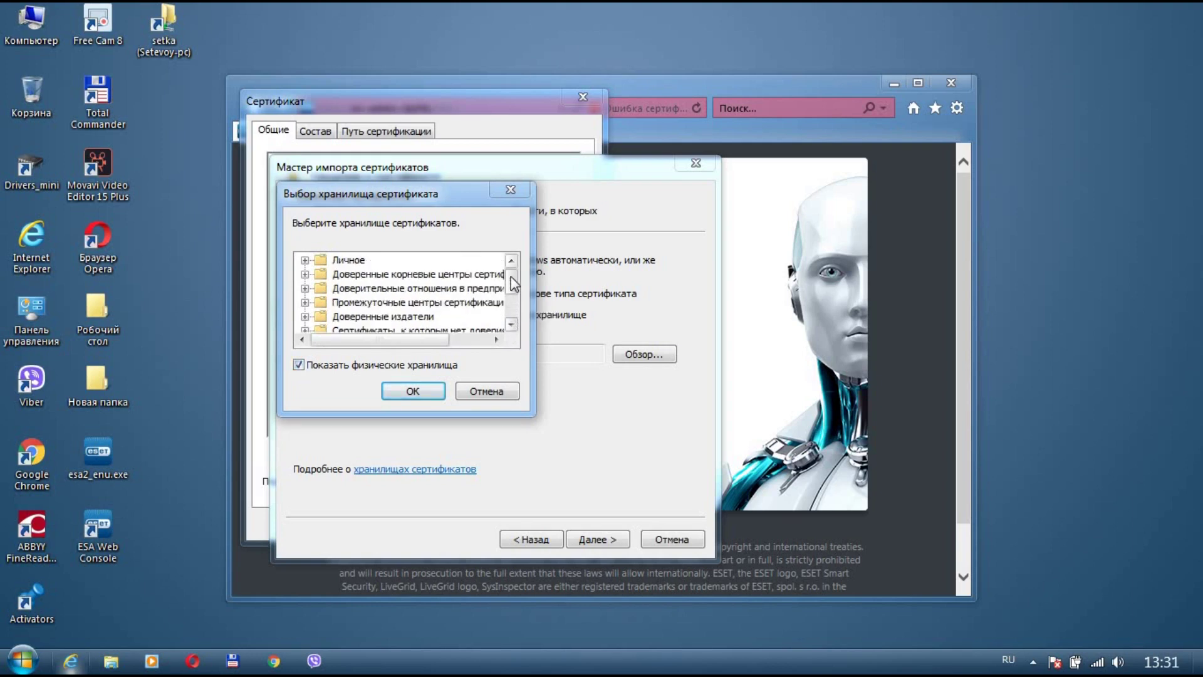
left_click(449, 276)
left_click(420, 390)
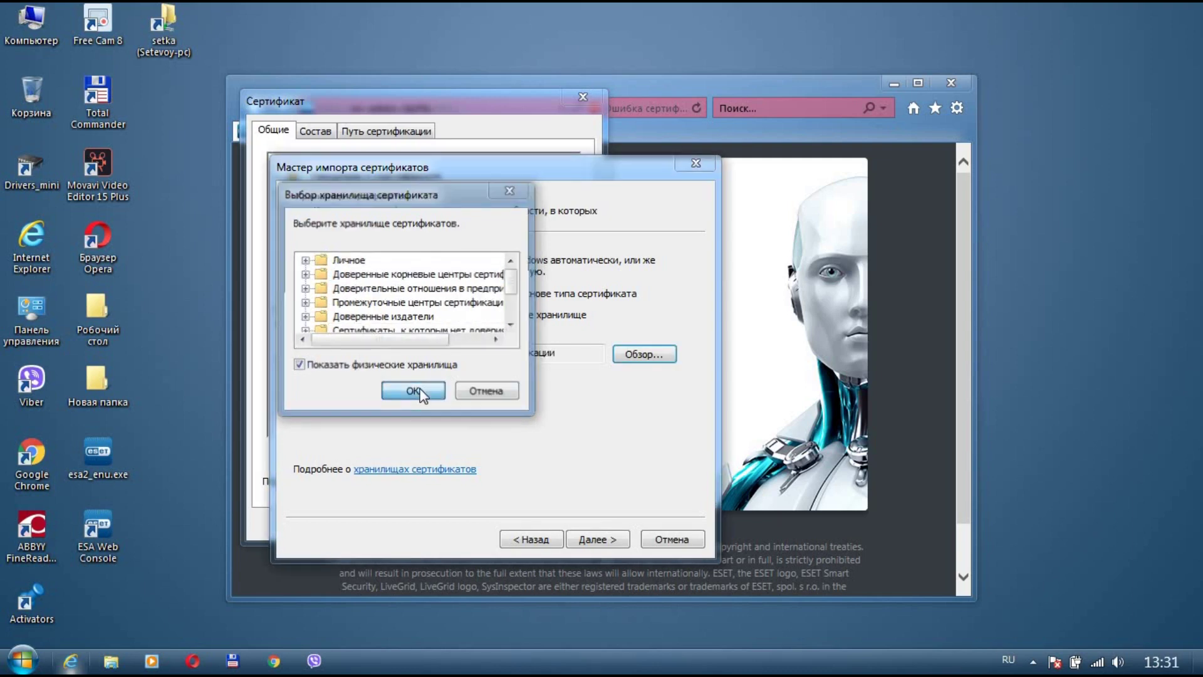
Complete the certificate import and close the certificate dialogs.
left_click(597, 541)
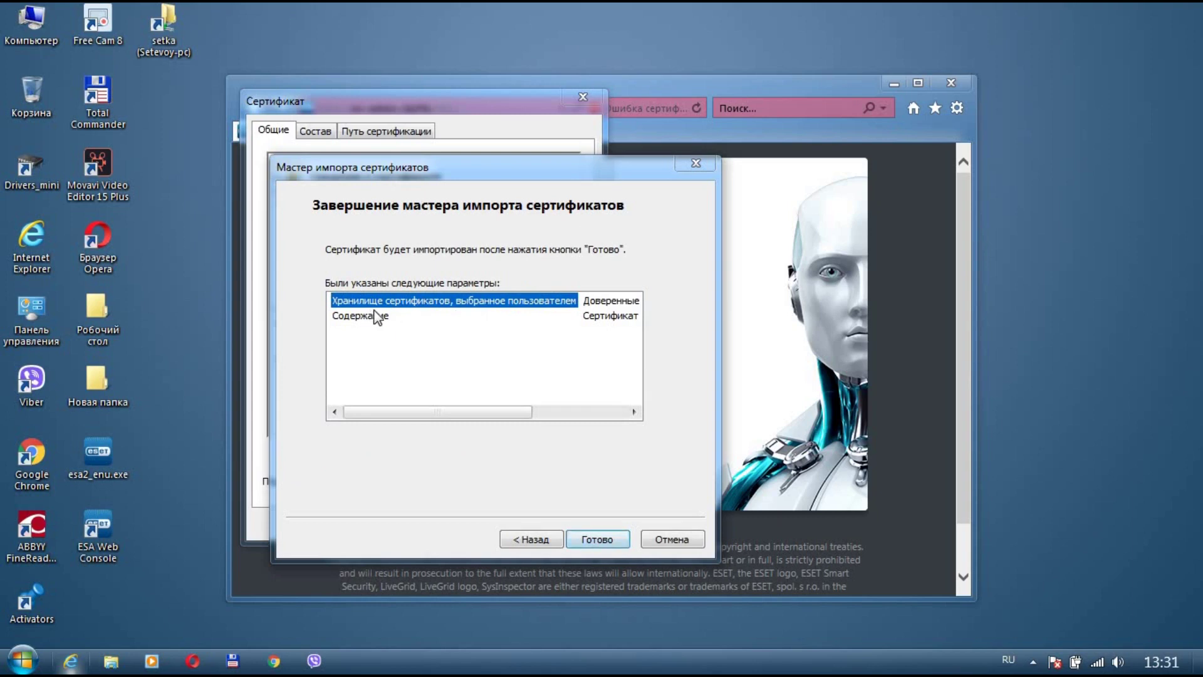
left_click(589, 540)
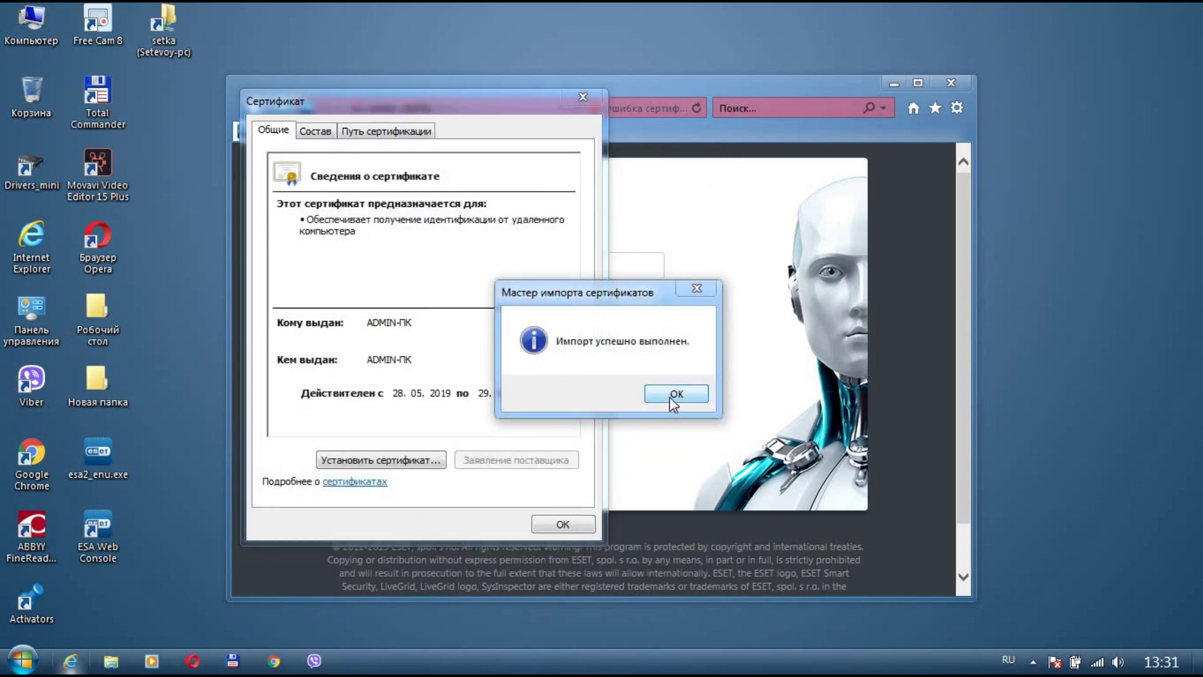
left_click(669, 395)
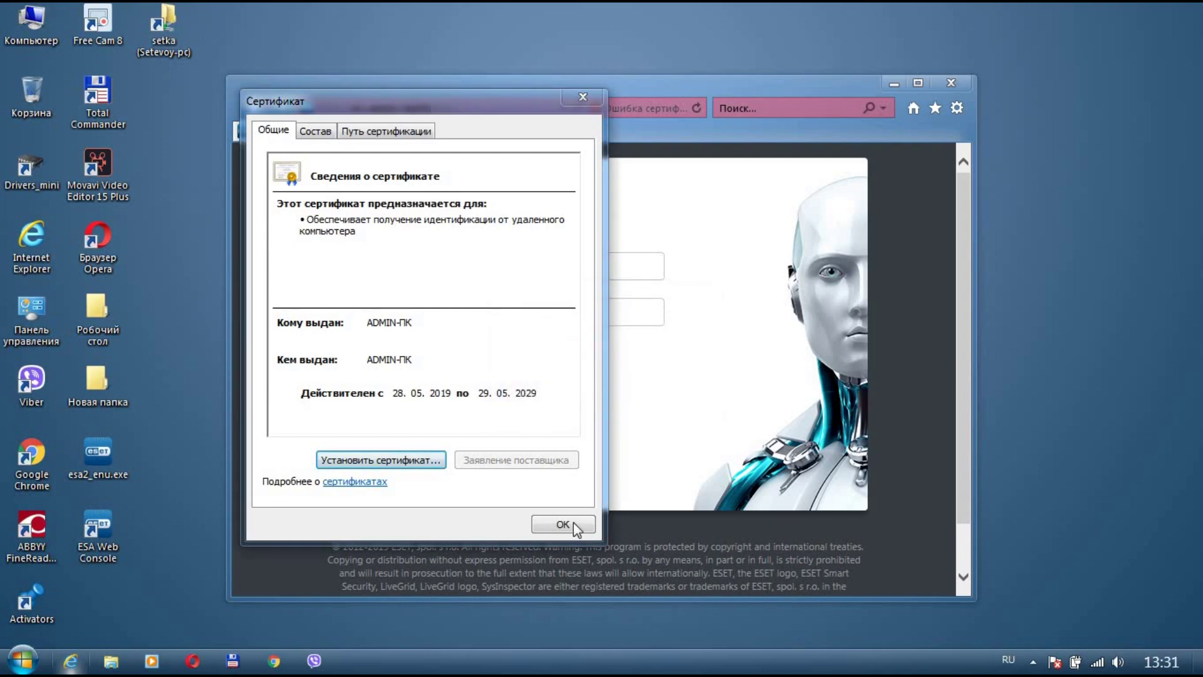
left_click(572, 524)
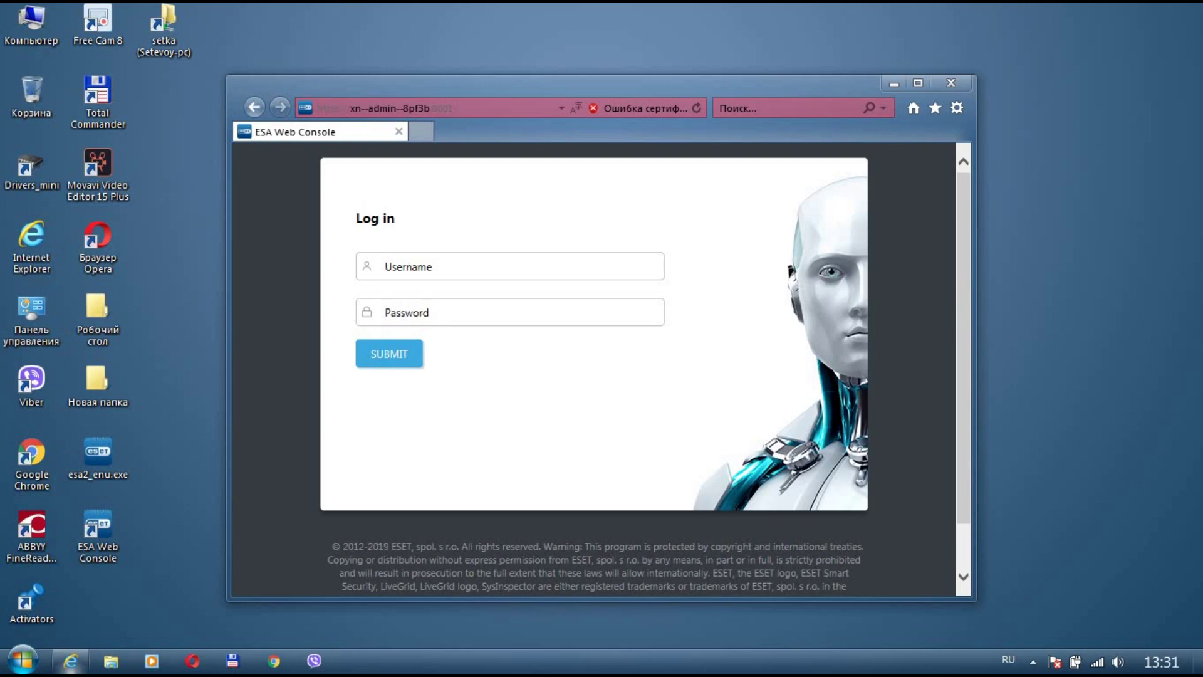
Restart the computer from the Start menu power options.
left_click(22, 660)
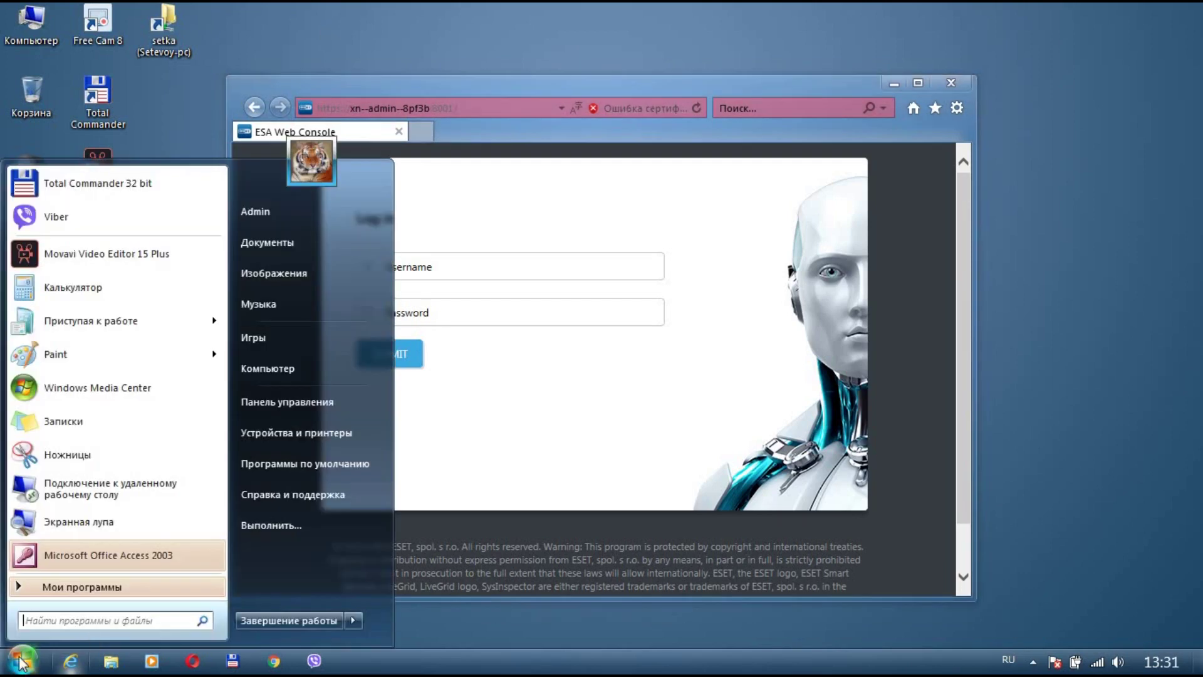
left_click(352, 620)
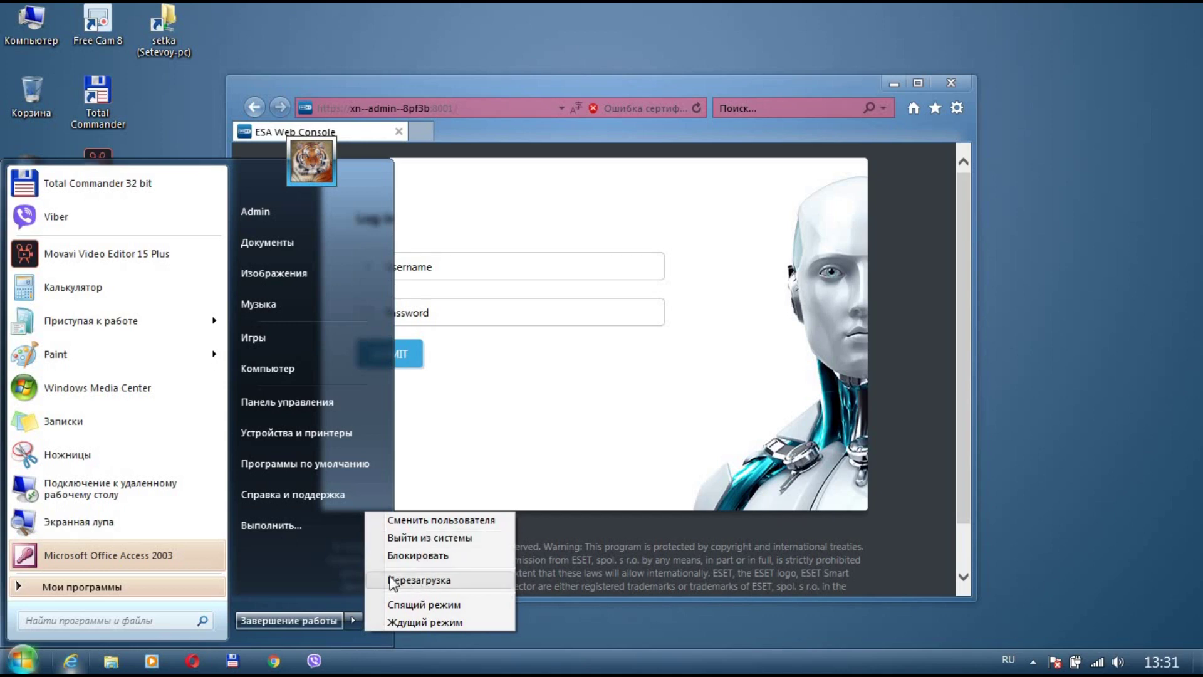
left_click(439, 580)
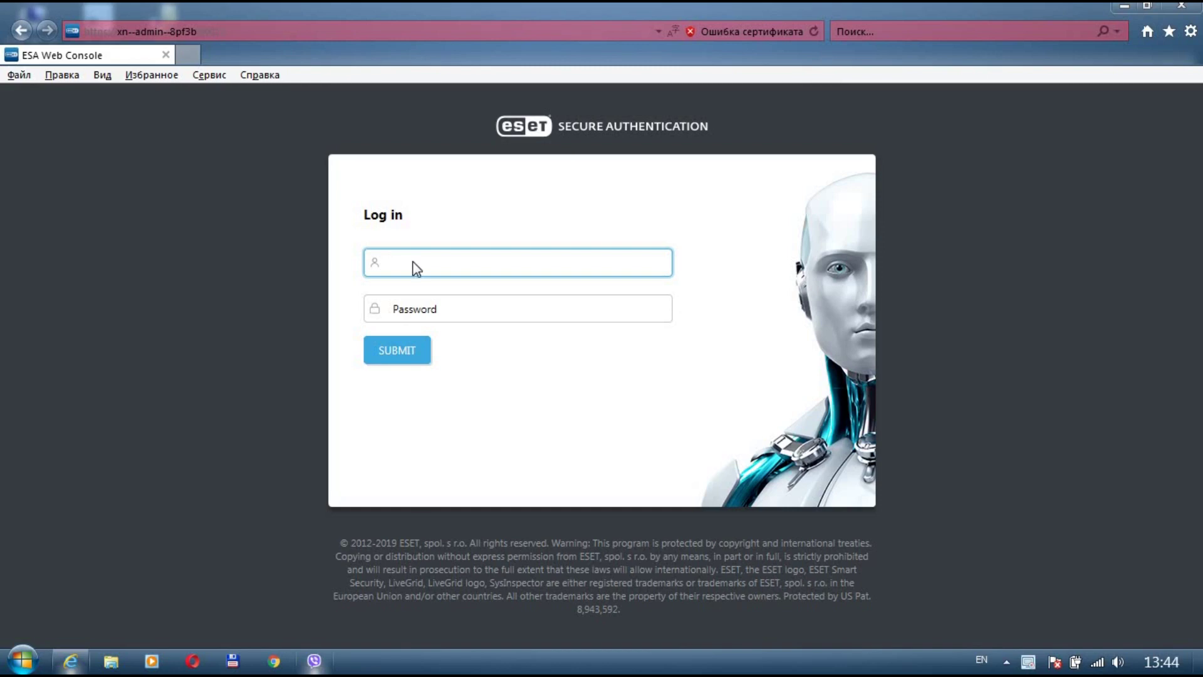
Sign in to the ESA Web Console as SA with the administrator password.
type("A")
key("BackSpace")
type("SA")
key("Tab")
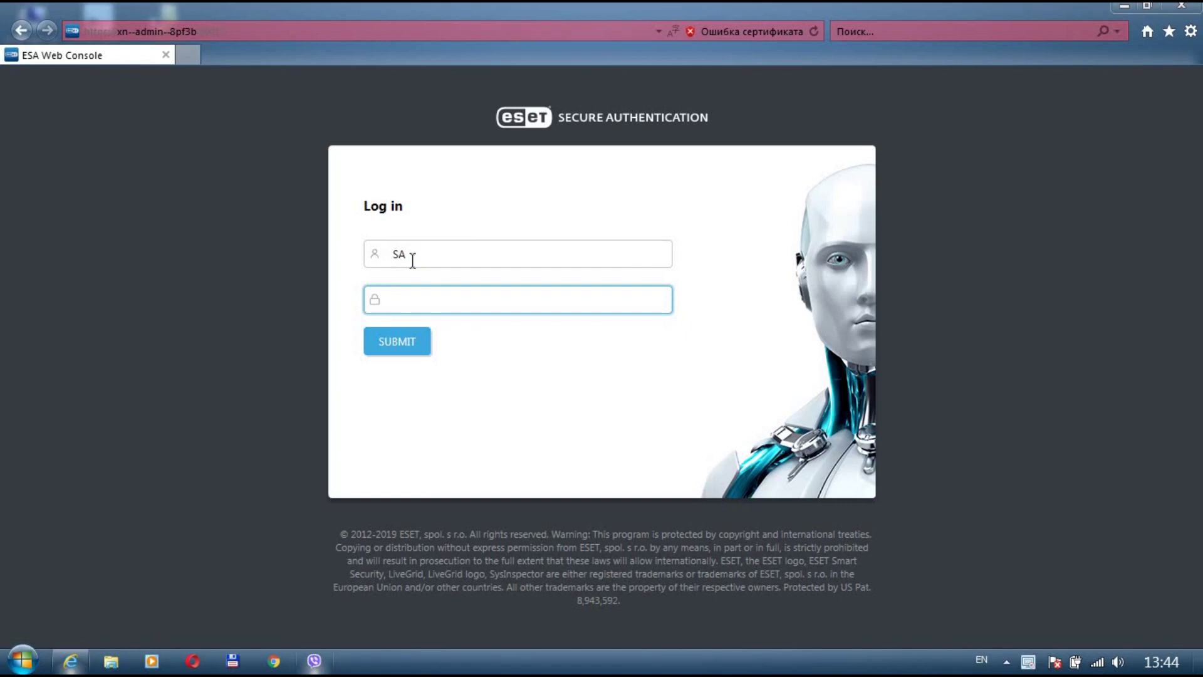
type("•••••••••")
key("Return")
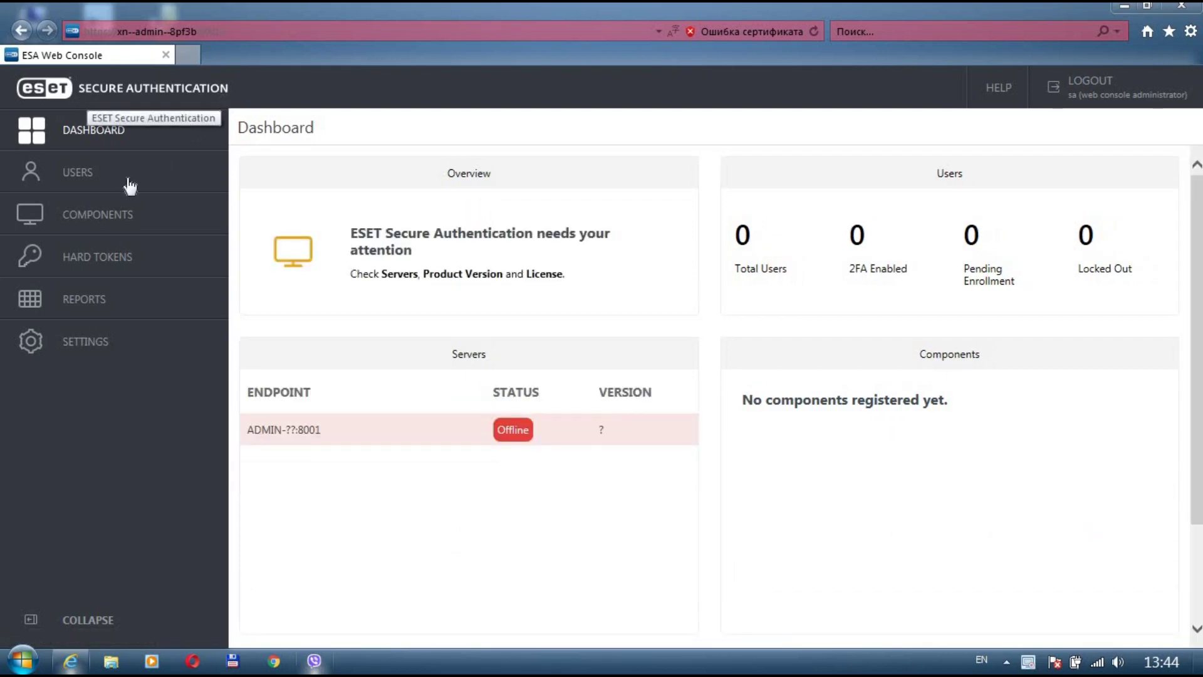
Review the license activation options under Settings > License.
left_click(91, 132)
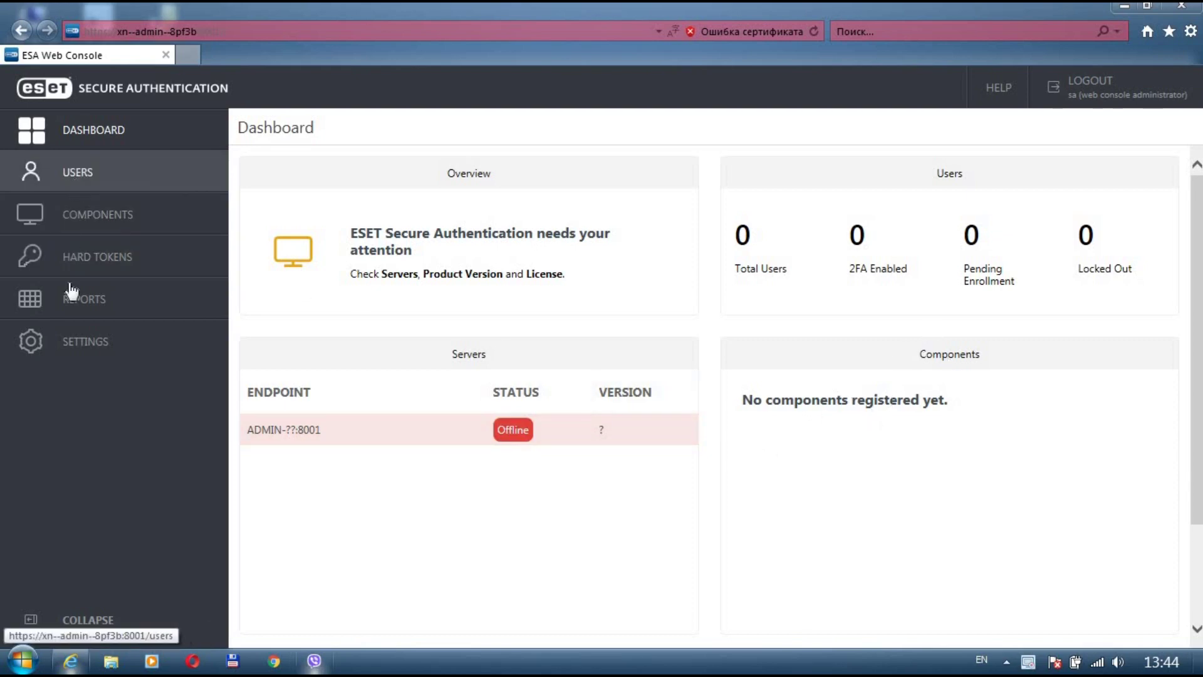
left_click(92, 355)
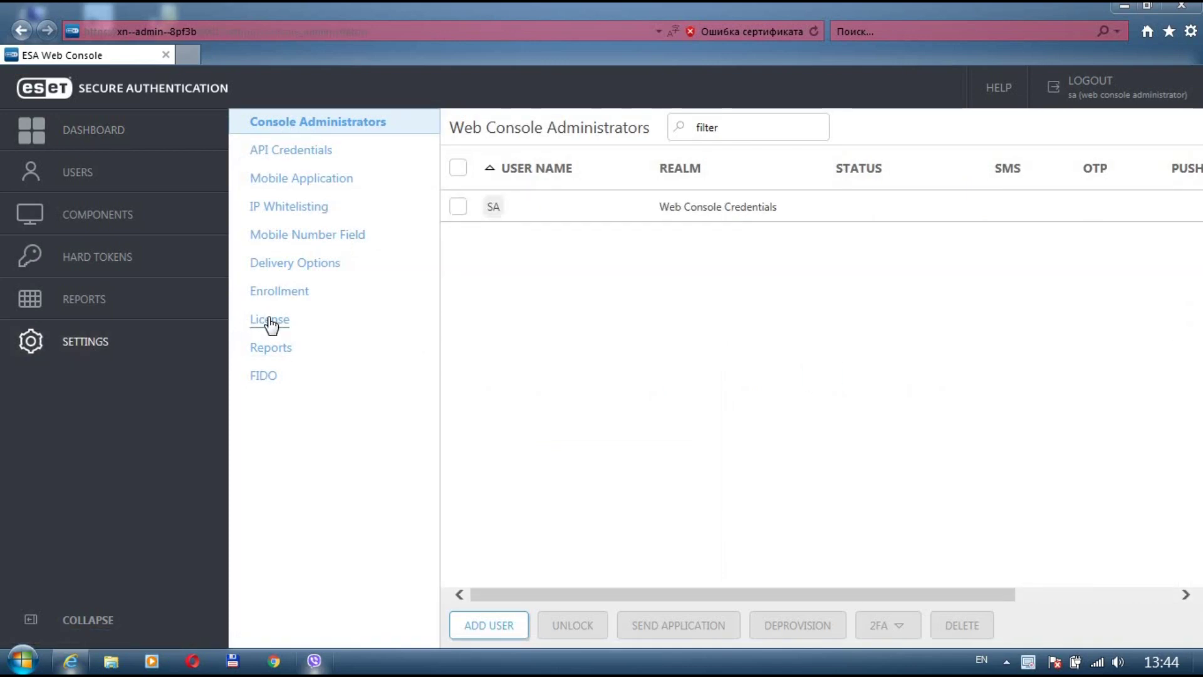
left_click(271, 323)
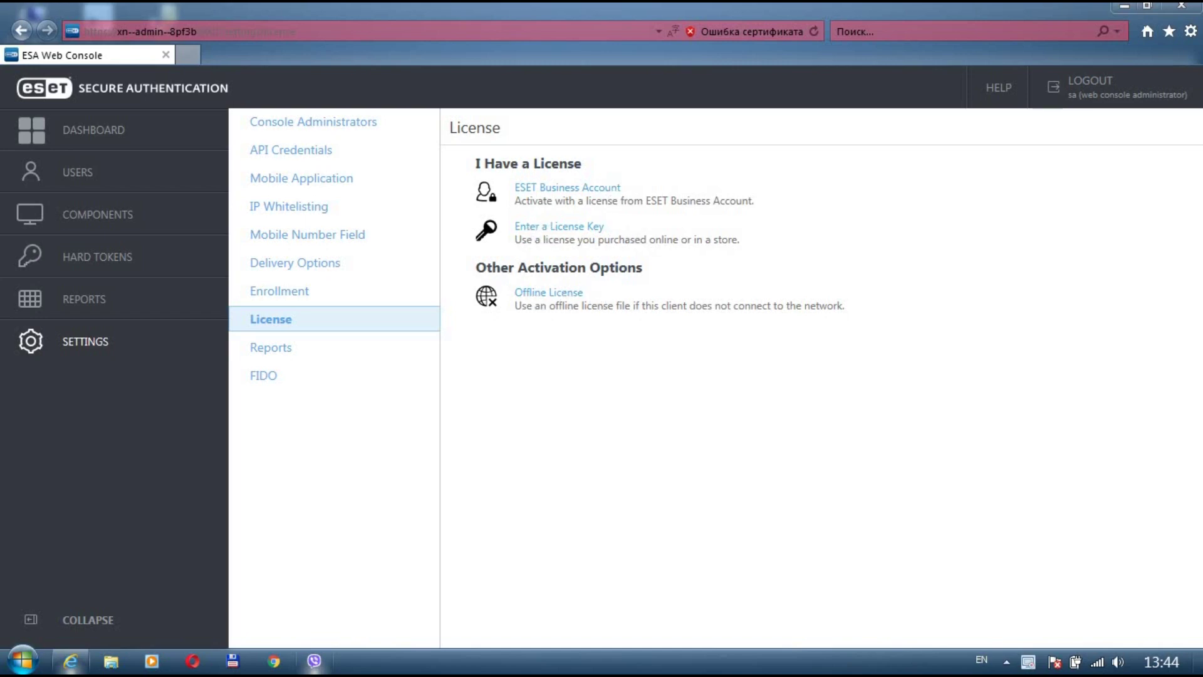
Show the empty Components > Invitations list.
left_click(84, 216)
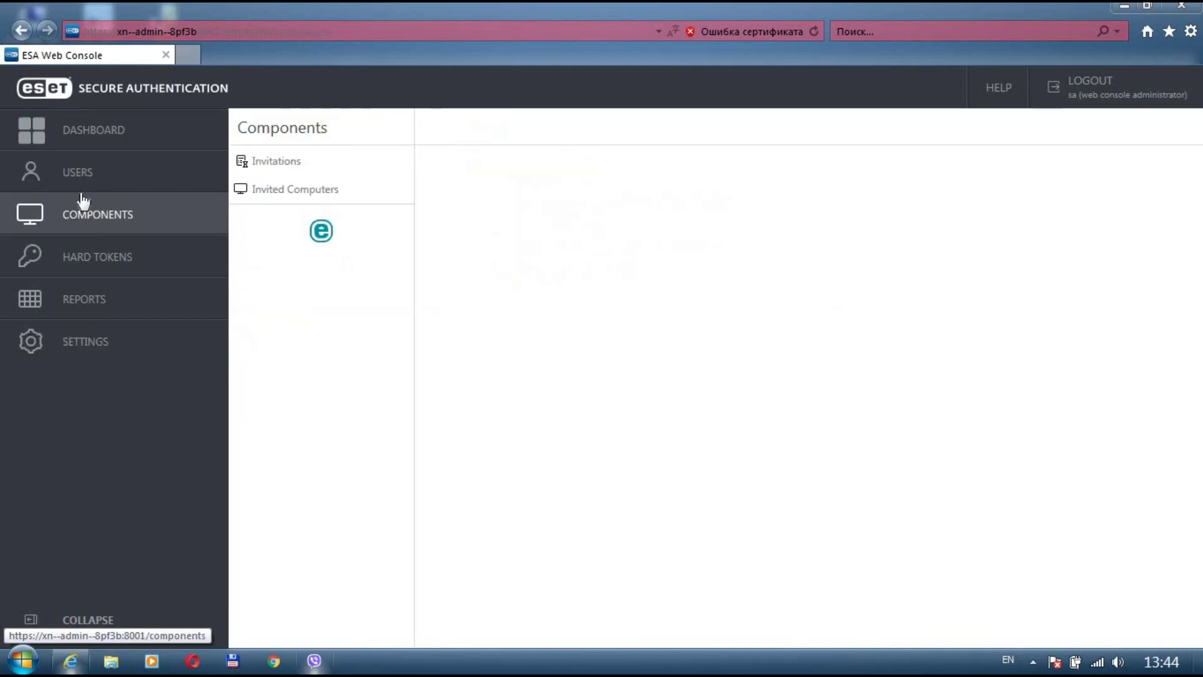
left_click(86, 171)
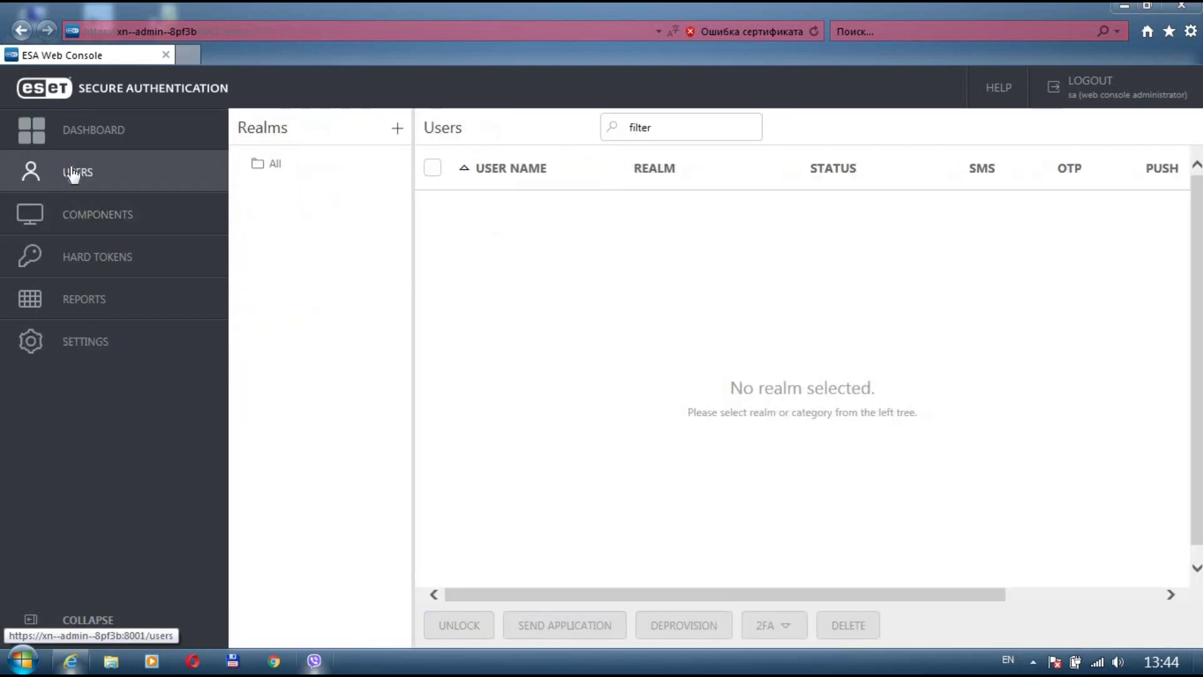
left_click(89, 211)
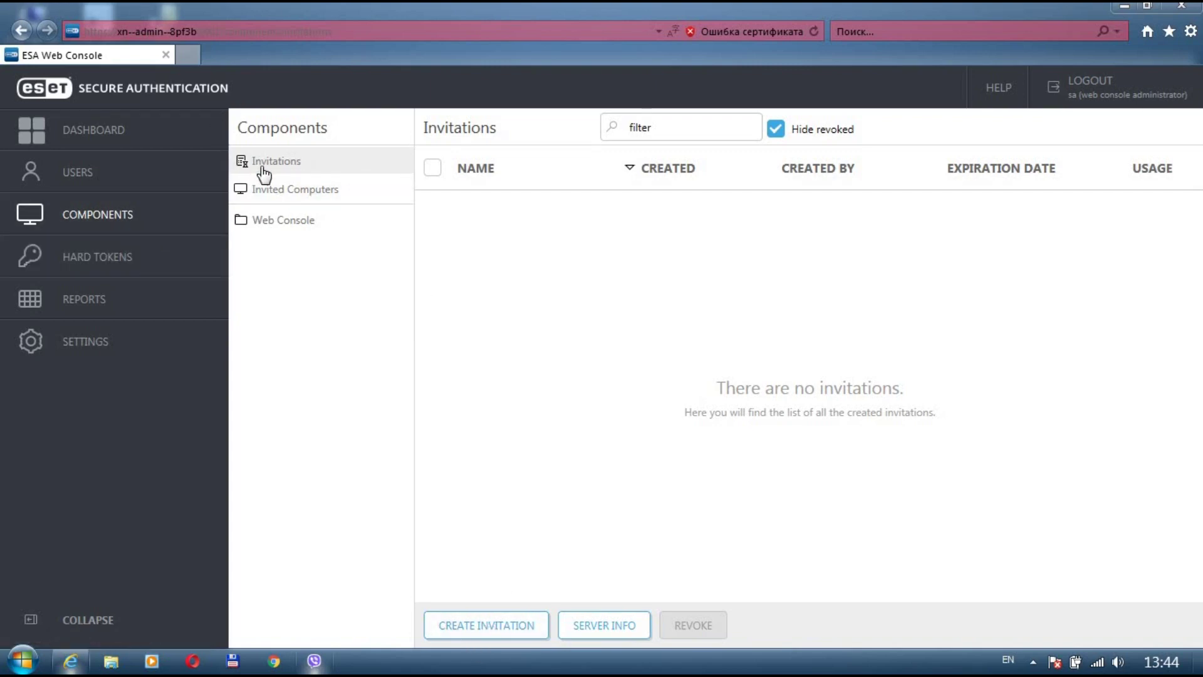
Create a new component invitation with a 1-hour expiration time.
left_click(485, 623)
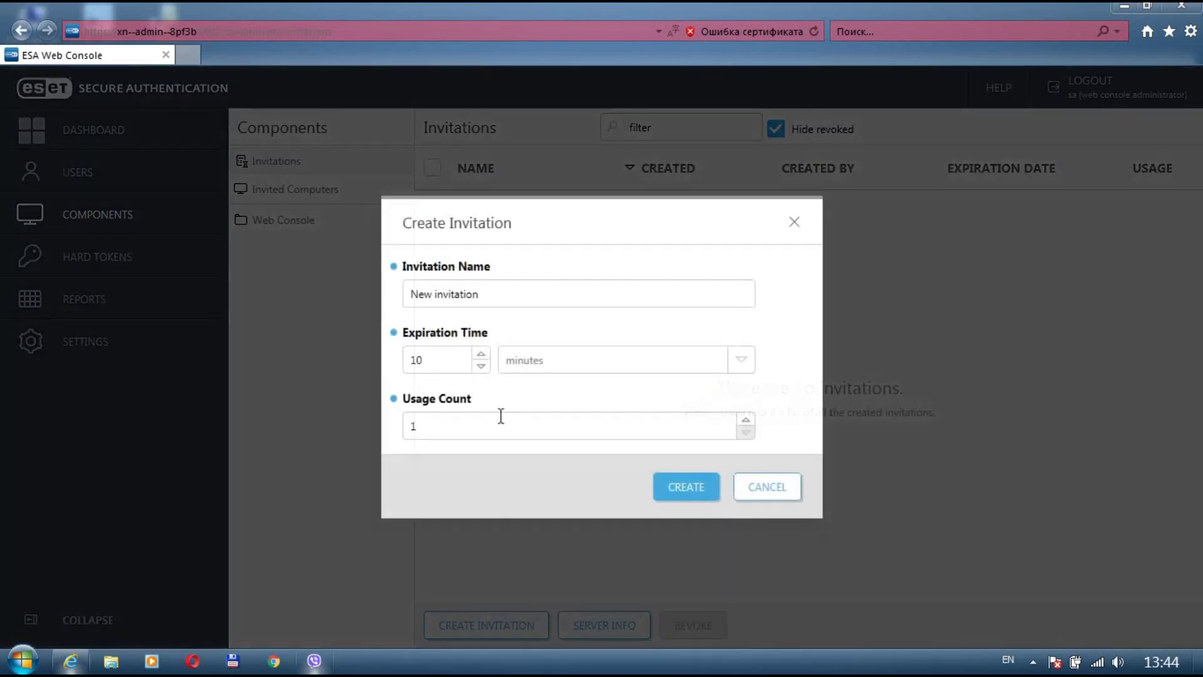
double_click(408, 368)
type("1")
left_click(603, 360)
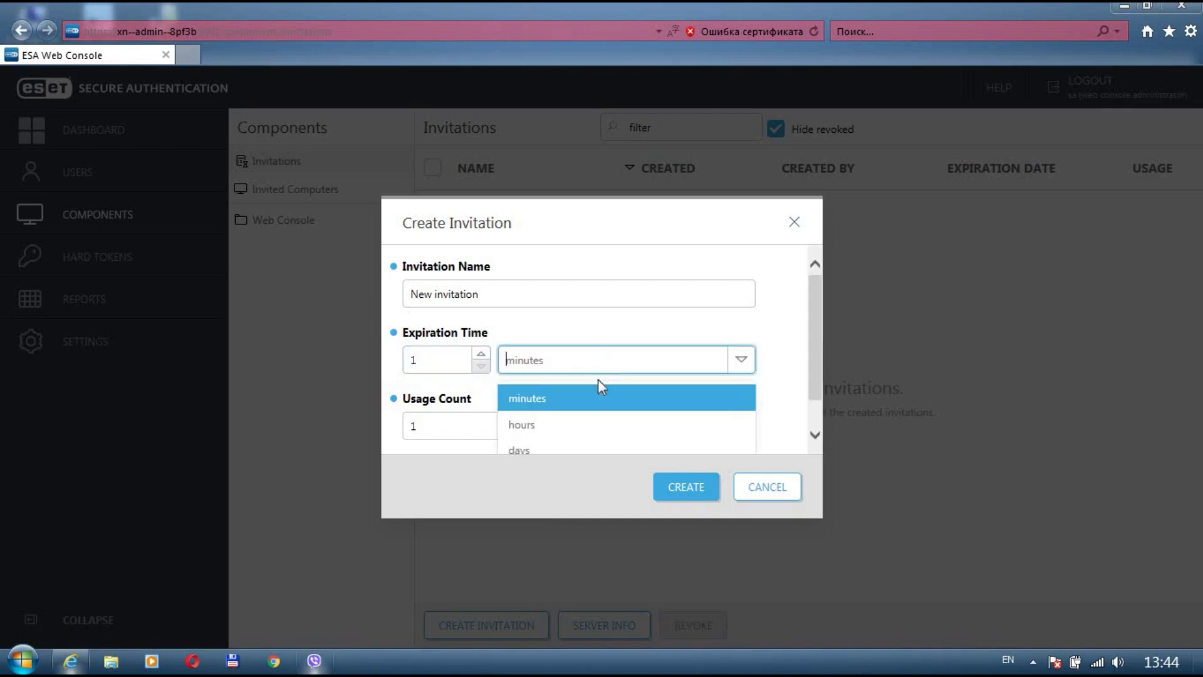
left_click(583, 429)
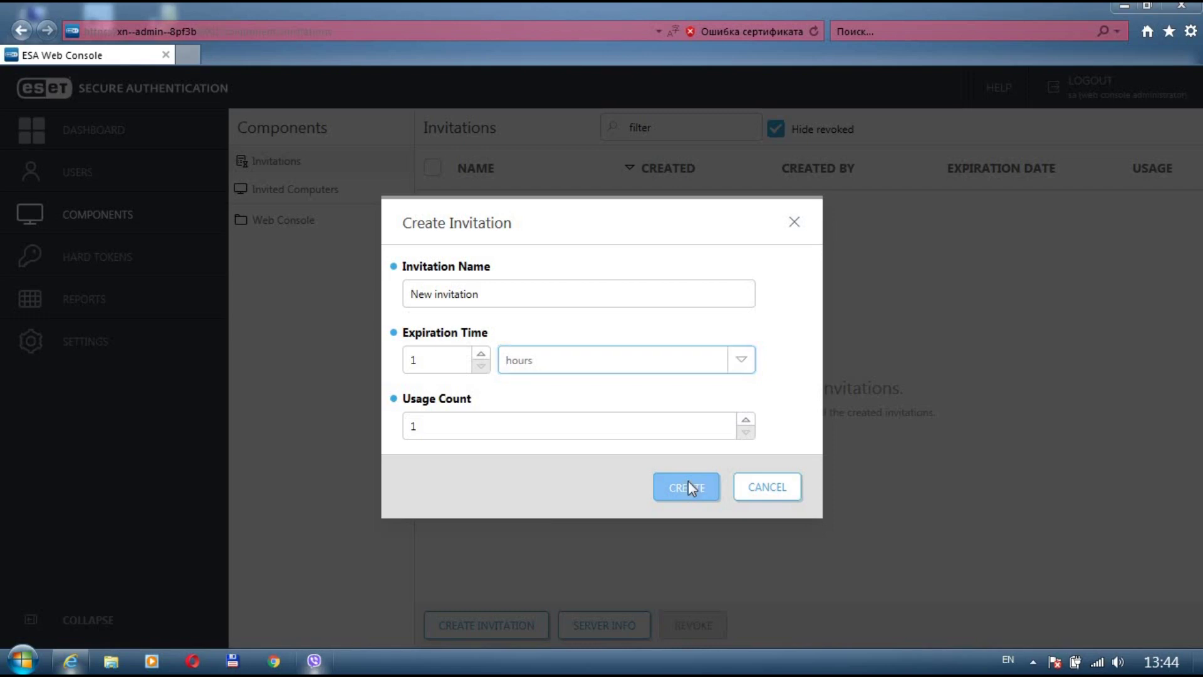
left_click(688, 487)
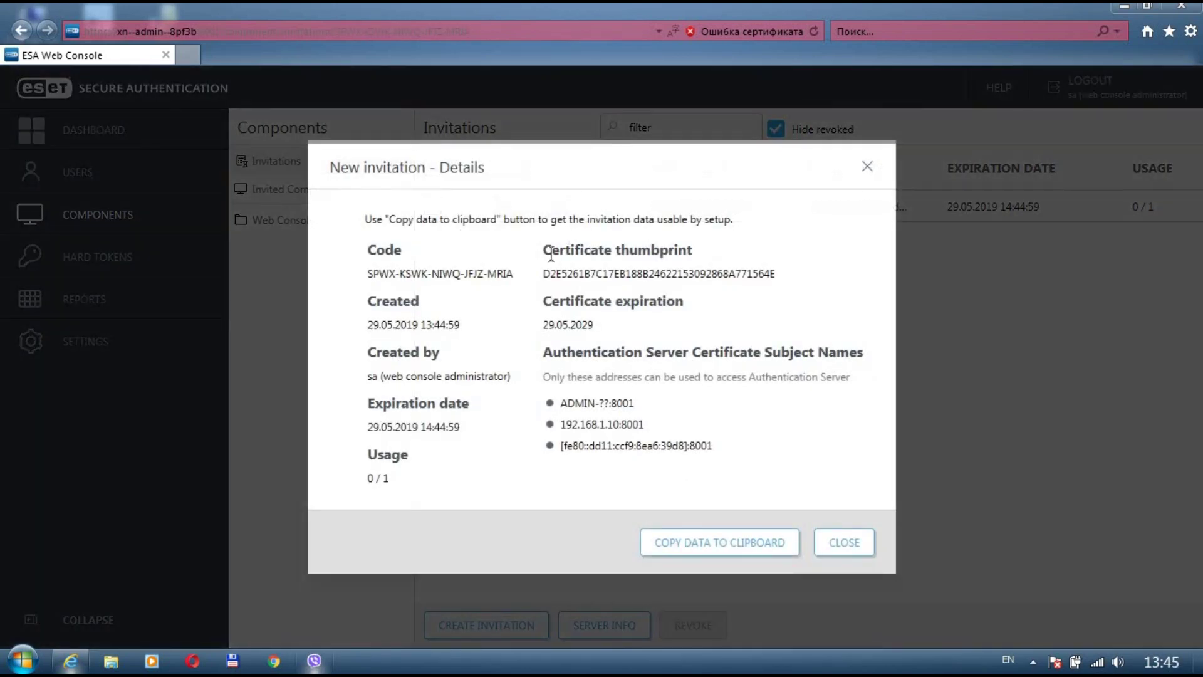
Copy the invitation data to the clipboard and close the invitation details.
left_click_drag(369, 274, 788, 275)
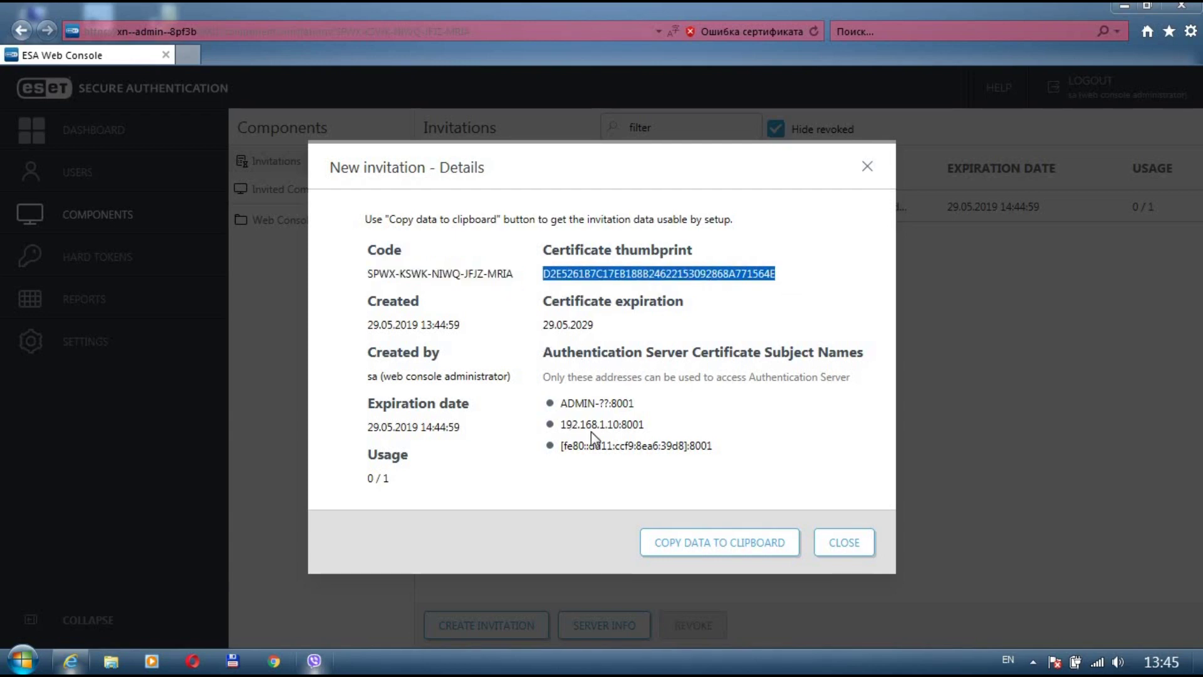
left_click(731, 550)
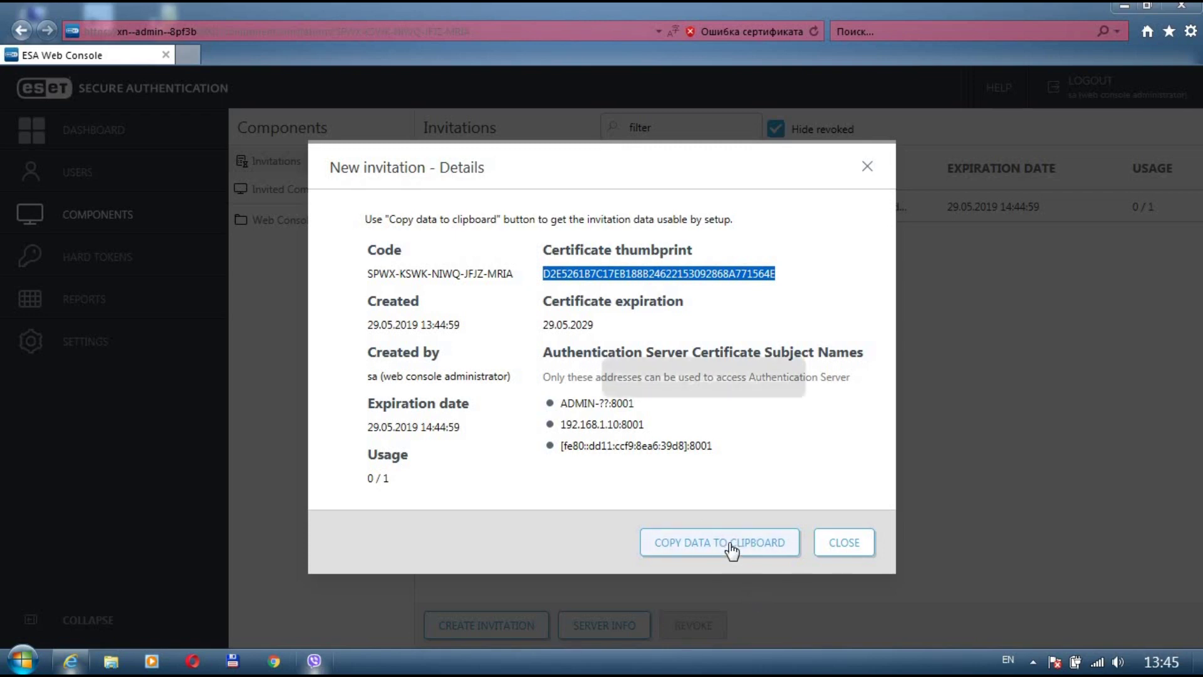
left_click(867, 166)
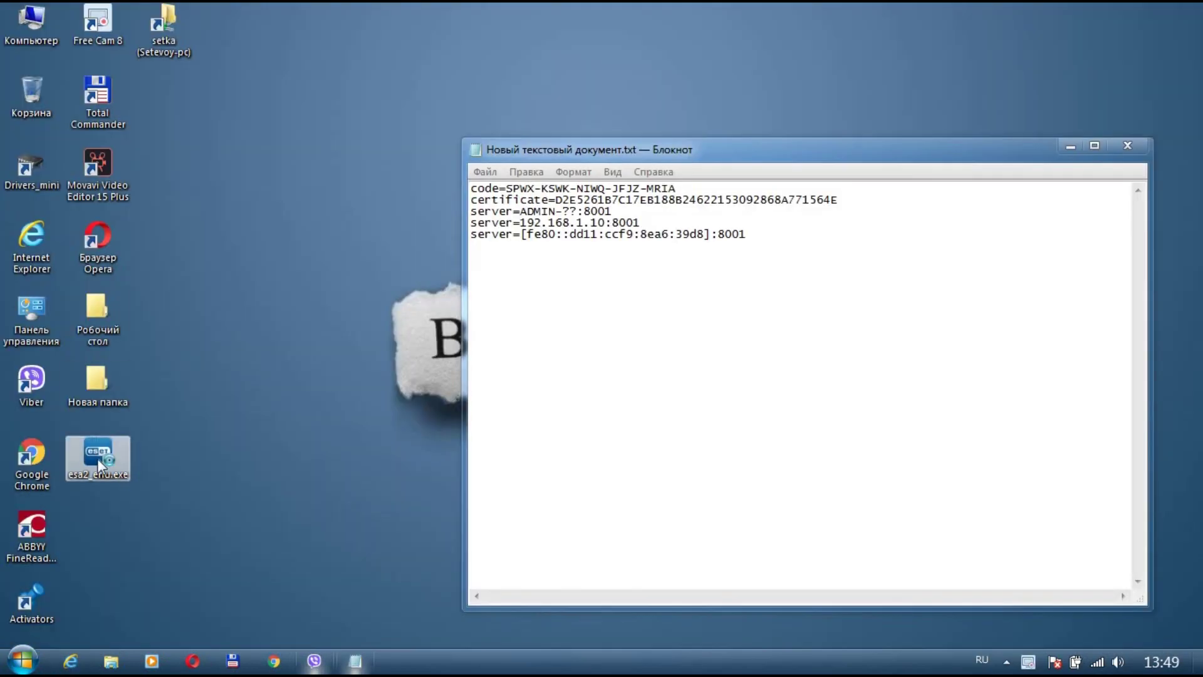
Launch the esa2_enu.exe installer and accept the license agreement.
double_click(97, 457)
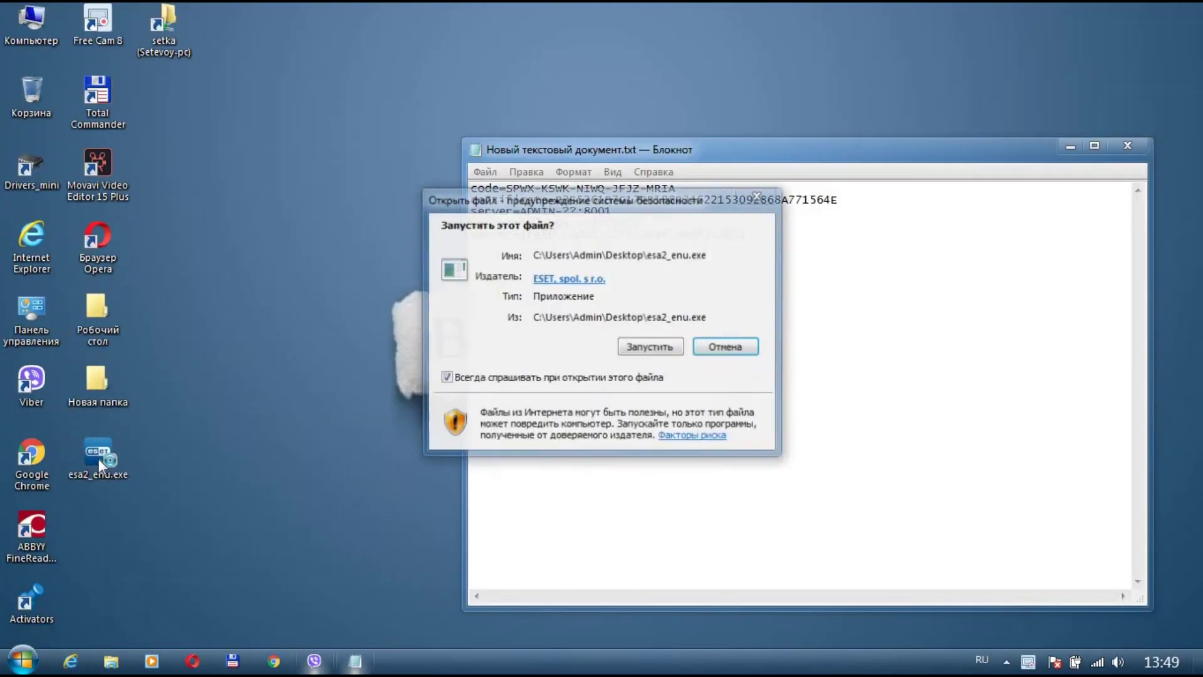
left_click(663, 351)
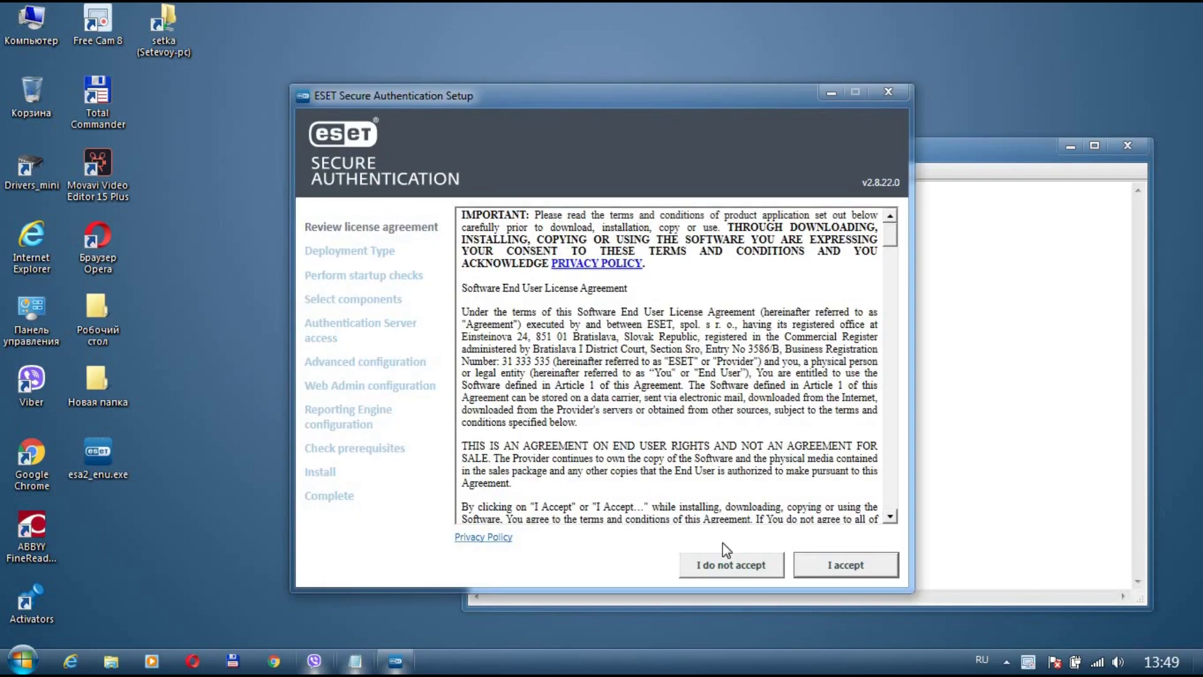
left_click(848, 566)
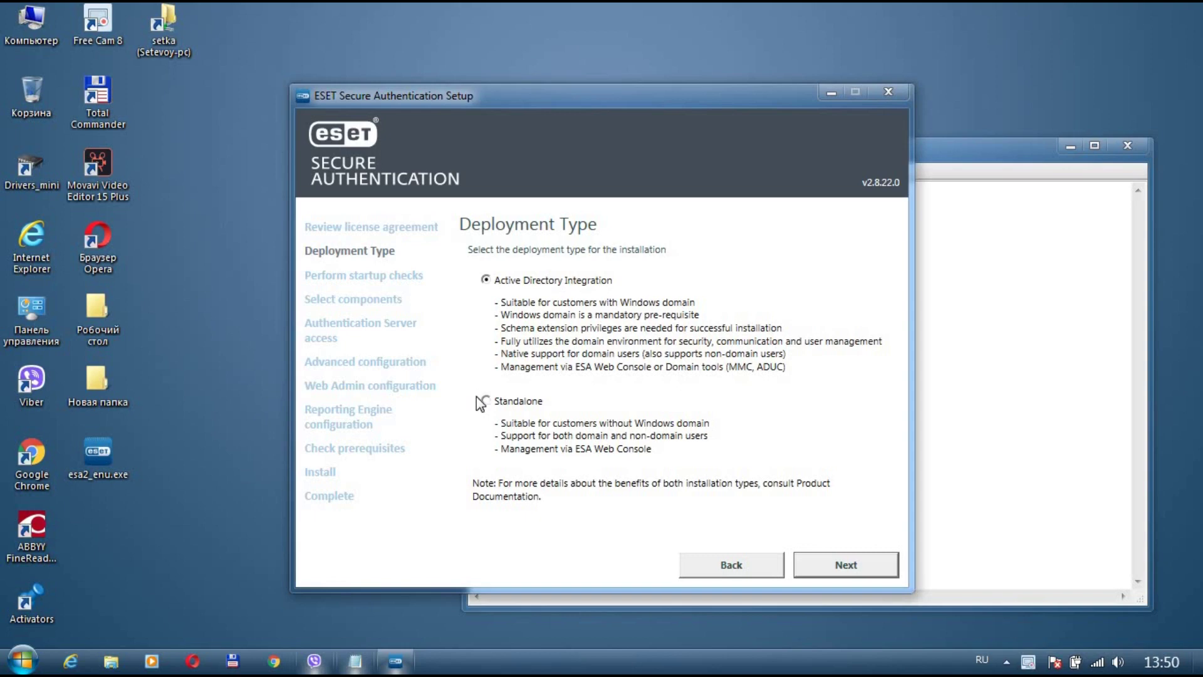
Choose a Standalone install with the Windows Login component, proceeding to Authentication Server access.
left_click(497, 402)
left_click(845, 564)
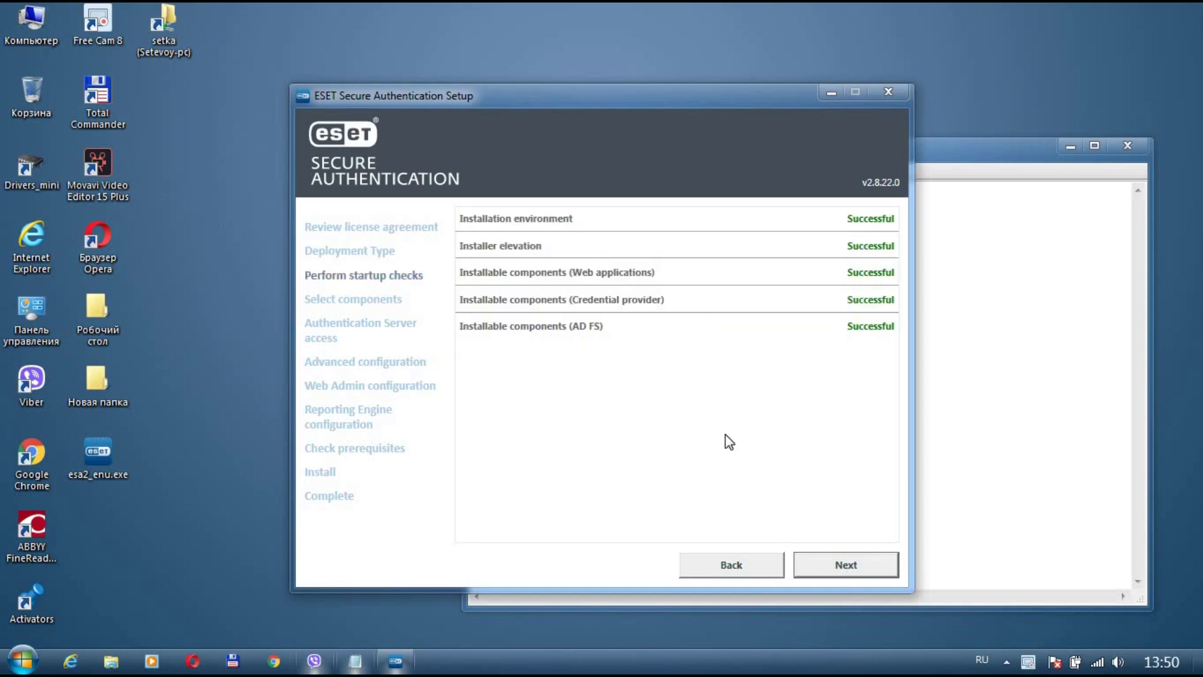
left_click(826, 565)
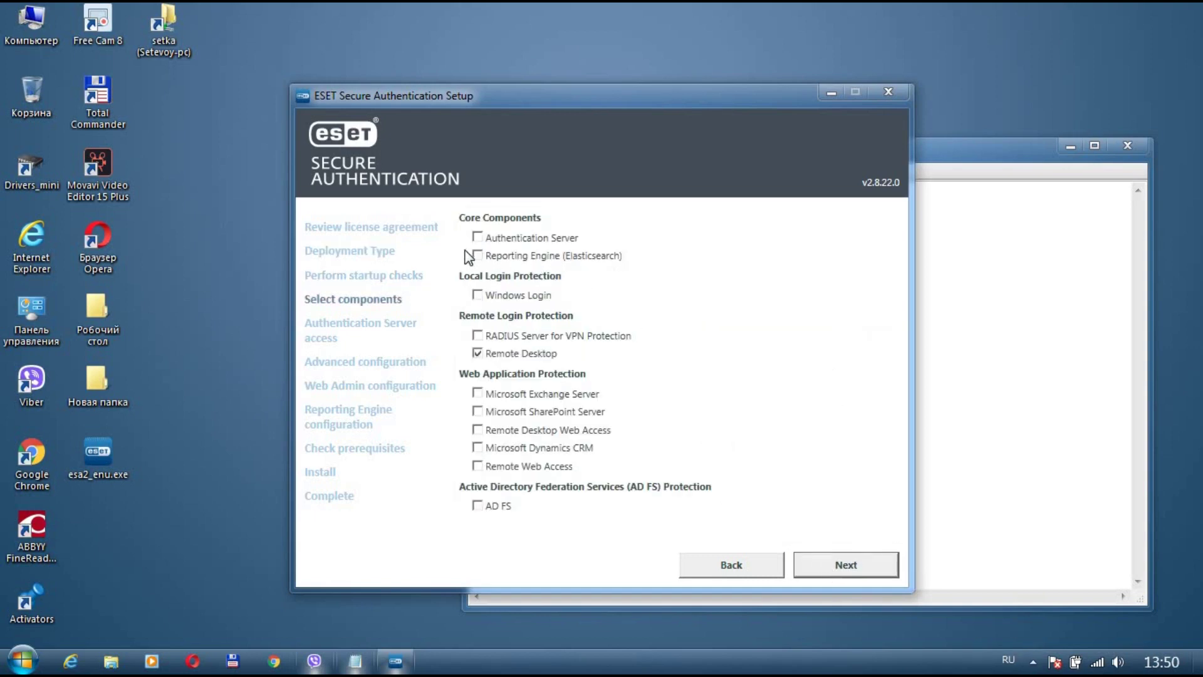
left_click(478, 295)
left_click(844, 566)
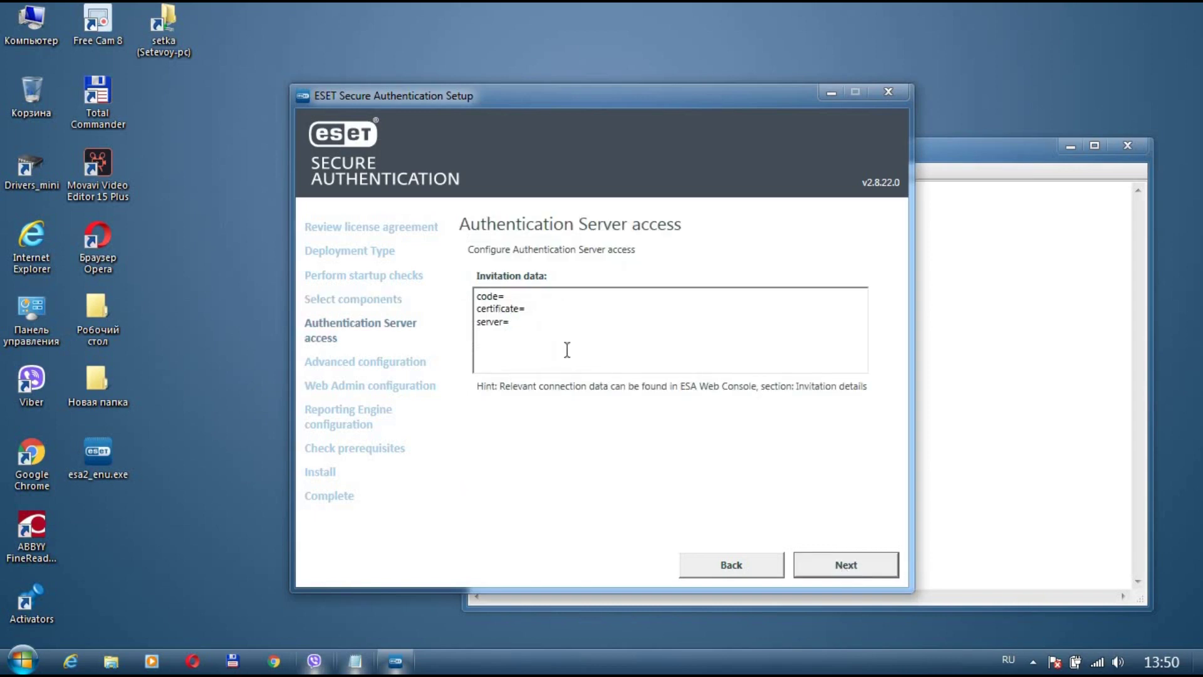
Paste the invitation code from Notepad after code= in the Invitation data box.
left_click(957, 344)
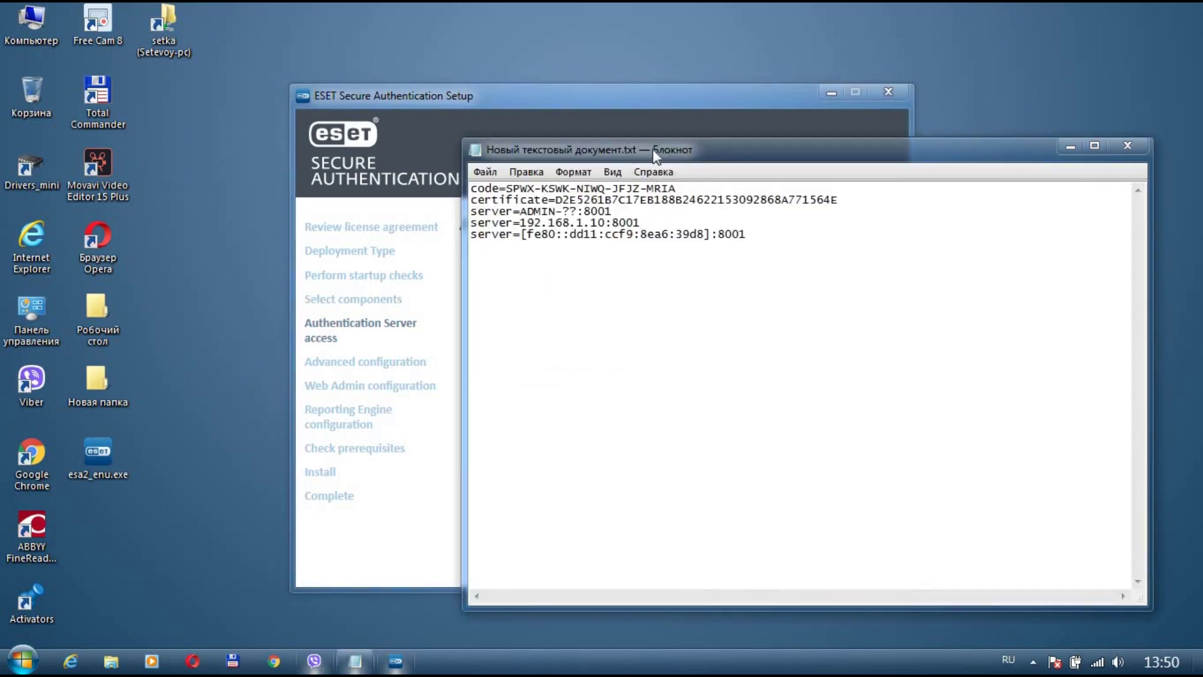
left_click_drag(771, 159, 1046, 193)
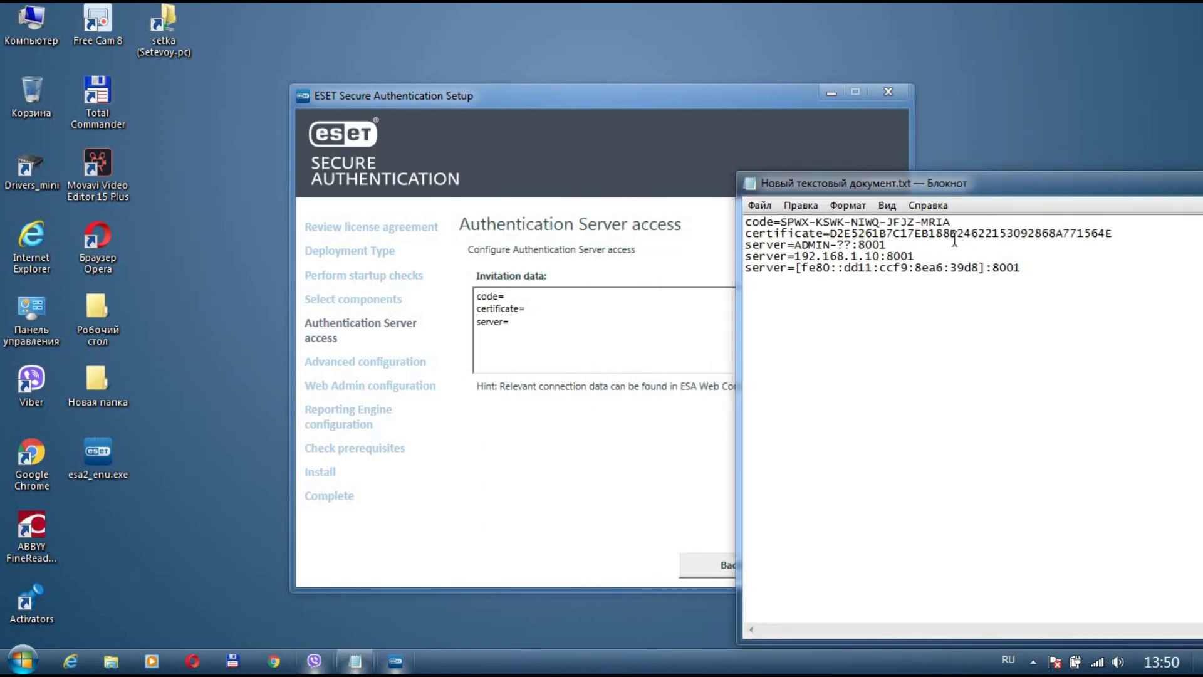
left_click_drag(953, 224, 784, 222)
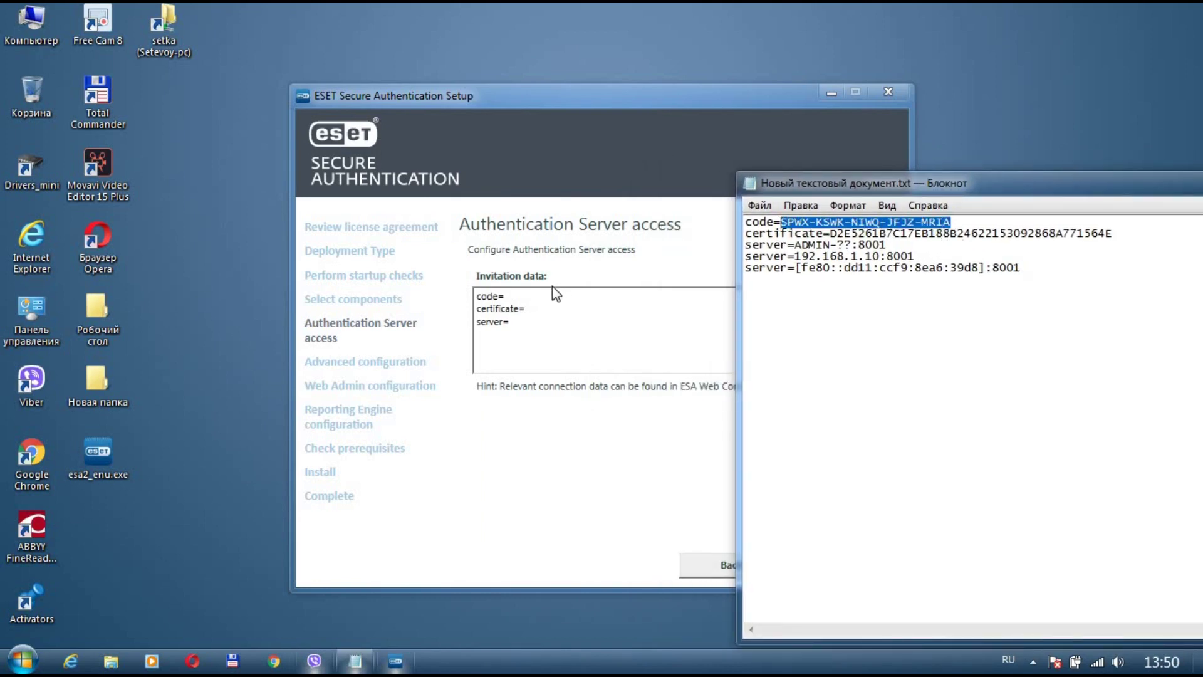
left_click(542, 294)
key("ctrl+v")
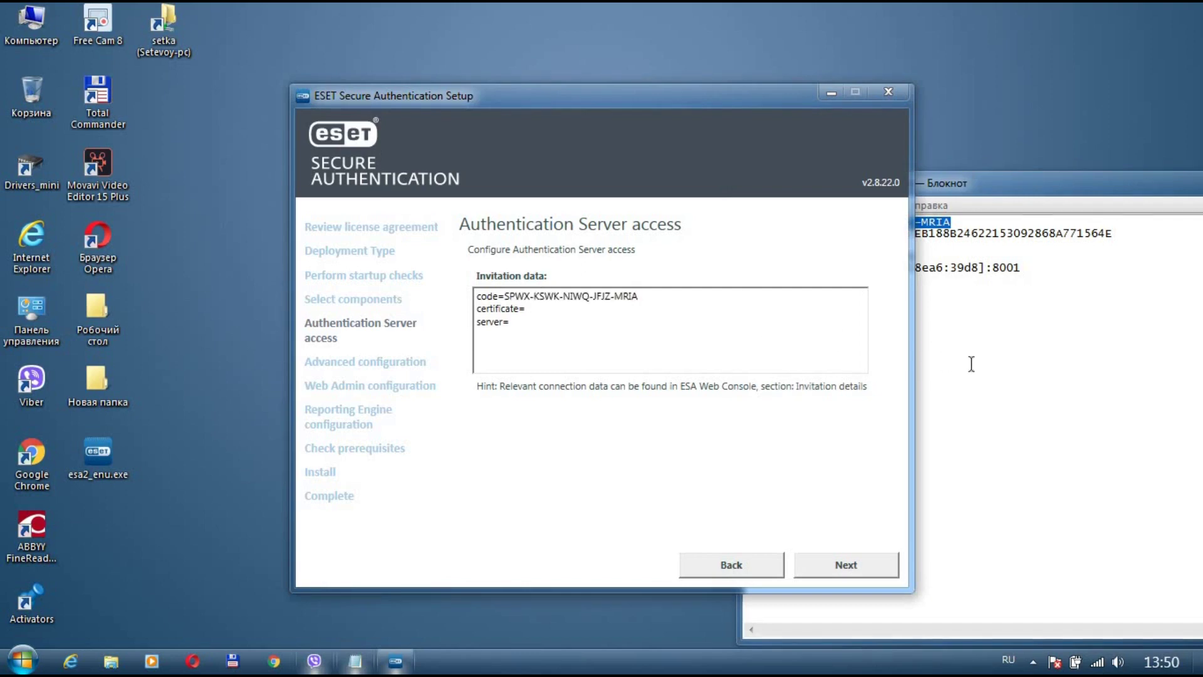
Copy the certificate thumbprint from Notepad and paste it after certificate=.
left_click(971, 363)
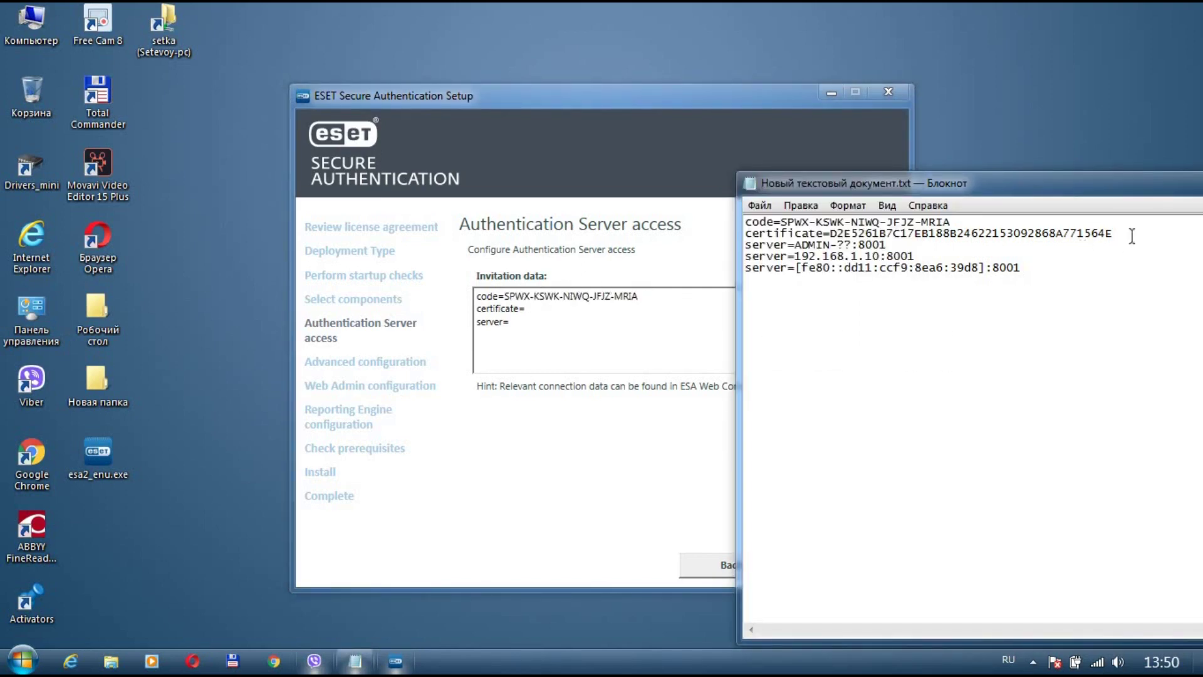
left_click_drag(1118, 233, 832, 233)
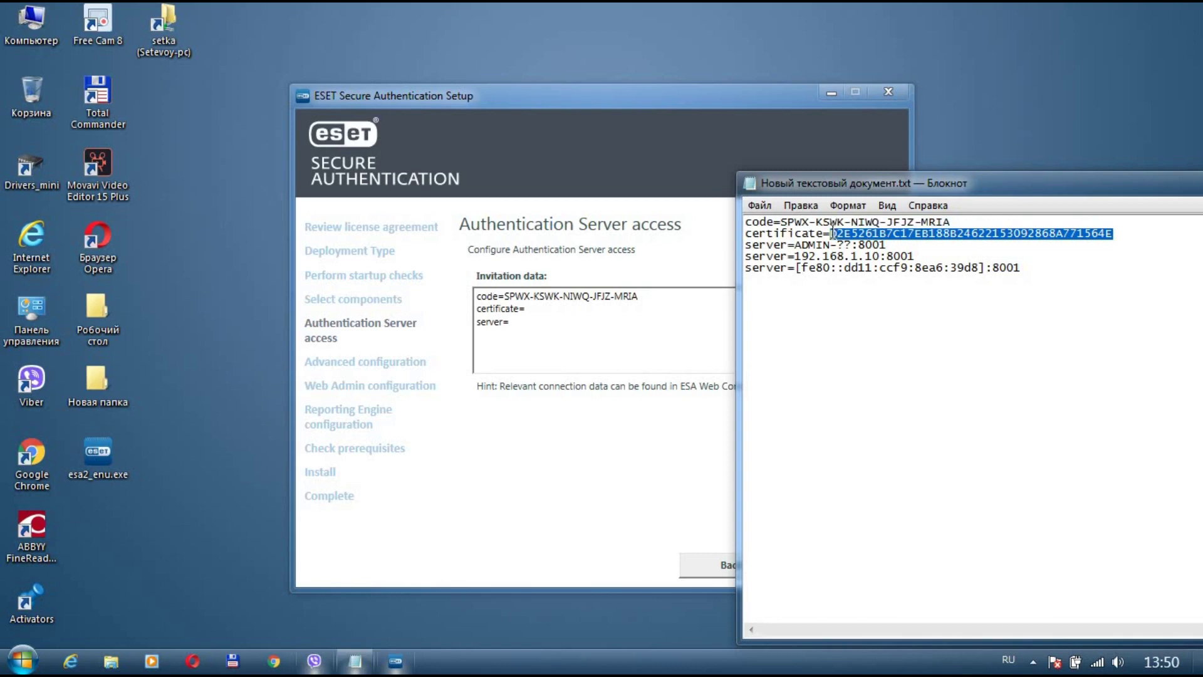
key("ctrl+c")
left_click(1010, 333)
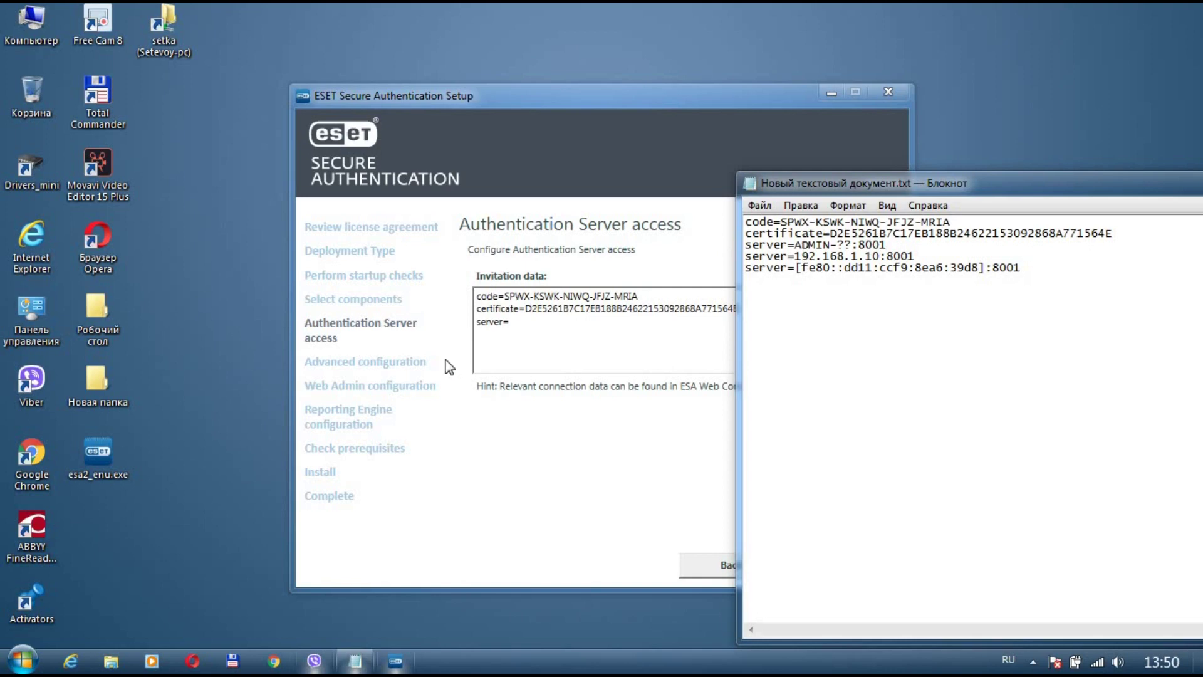
Copy the 192.168.1.10:8001 server address from Notepad and paste it after server=.
left_click(796, 257)
left_click(912, 255)
left_click_drag(886, 245, 797, 244)
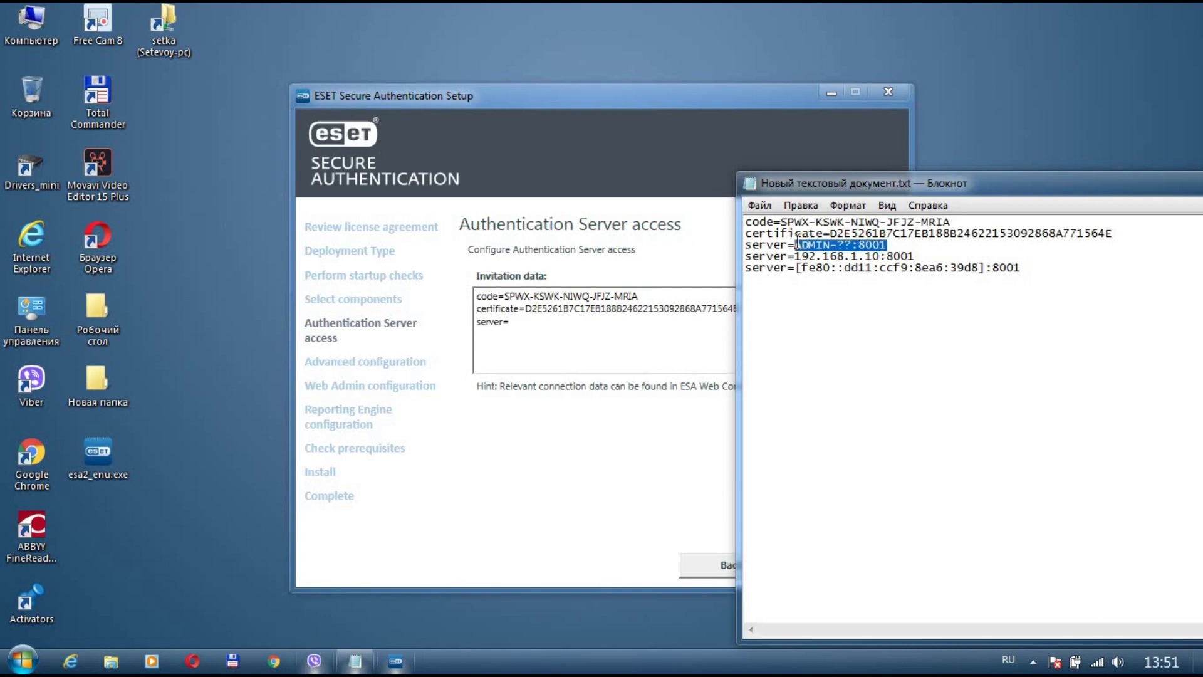
left_click_drag(795, 257, 915, 256)
left_click_drag(1023, 268, 796, 267)
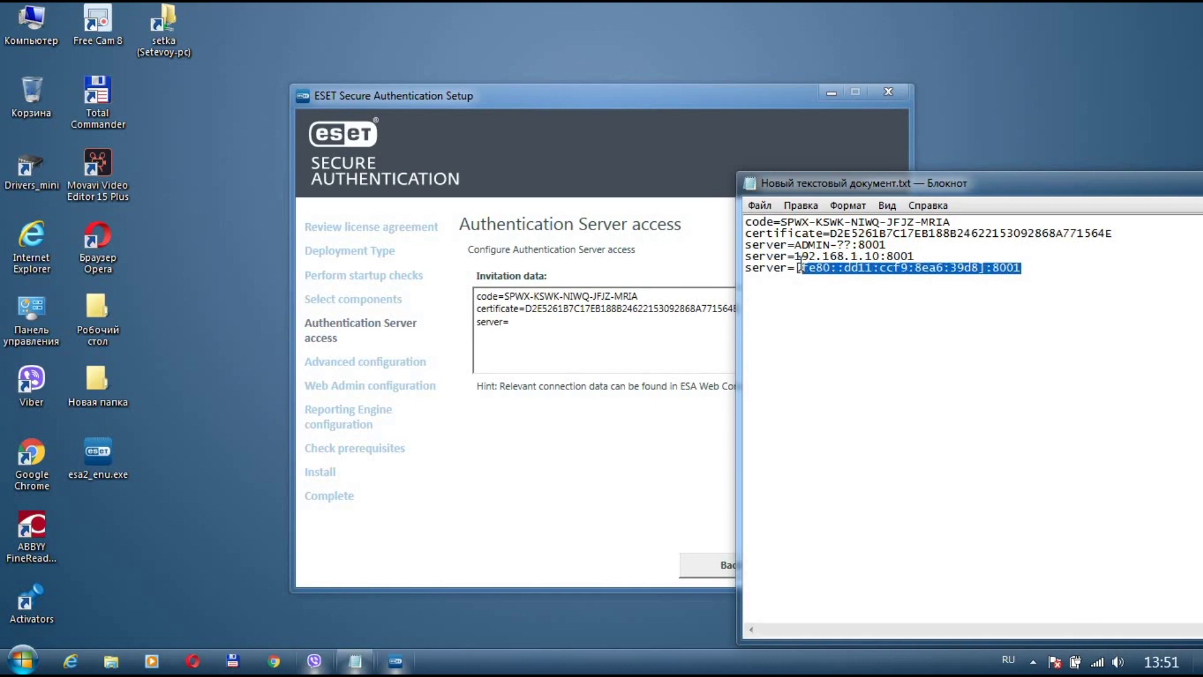
left_click(915, 254)
left_click_drag(916, 254, 796, 255)
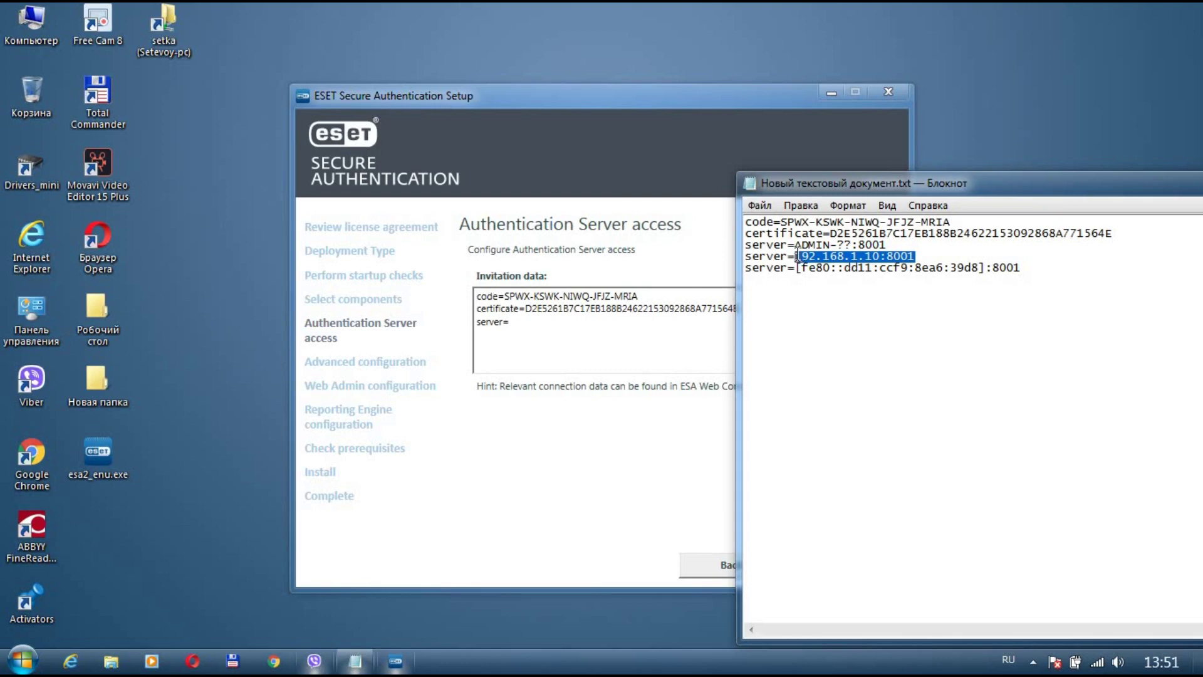
key("ctrl+c")
left_click(544, 323)
key("ctrl+v")
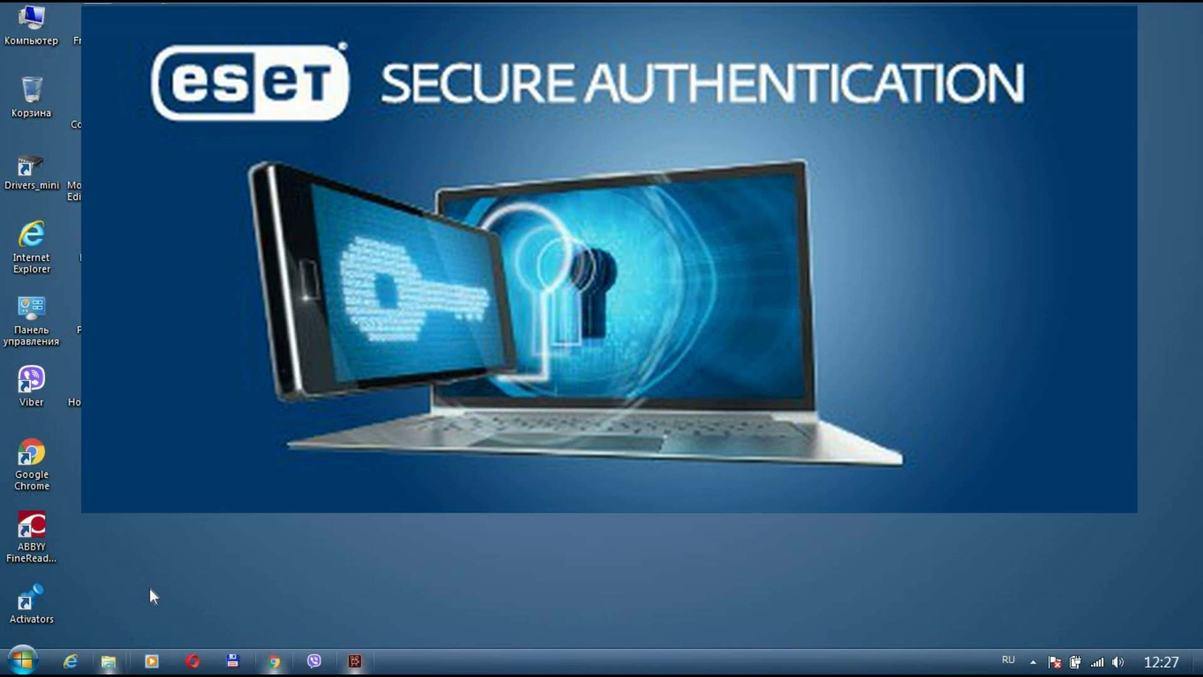
left_click(275, 662)
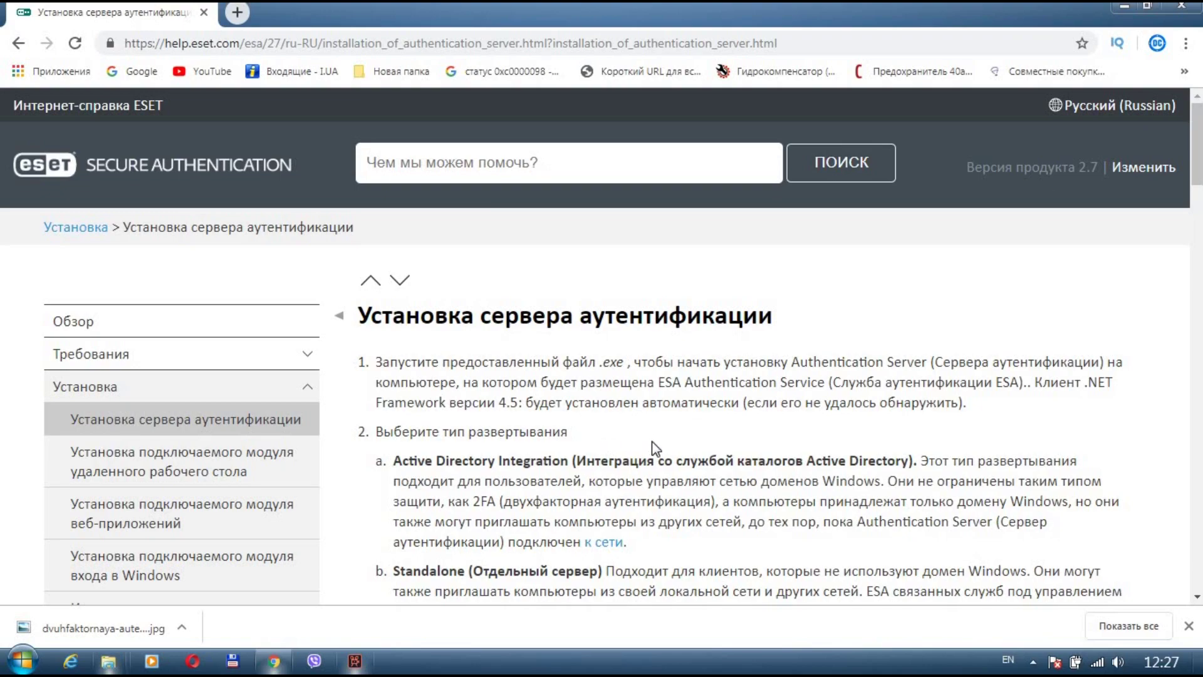
left_click(1123, 6)
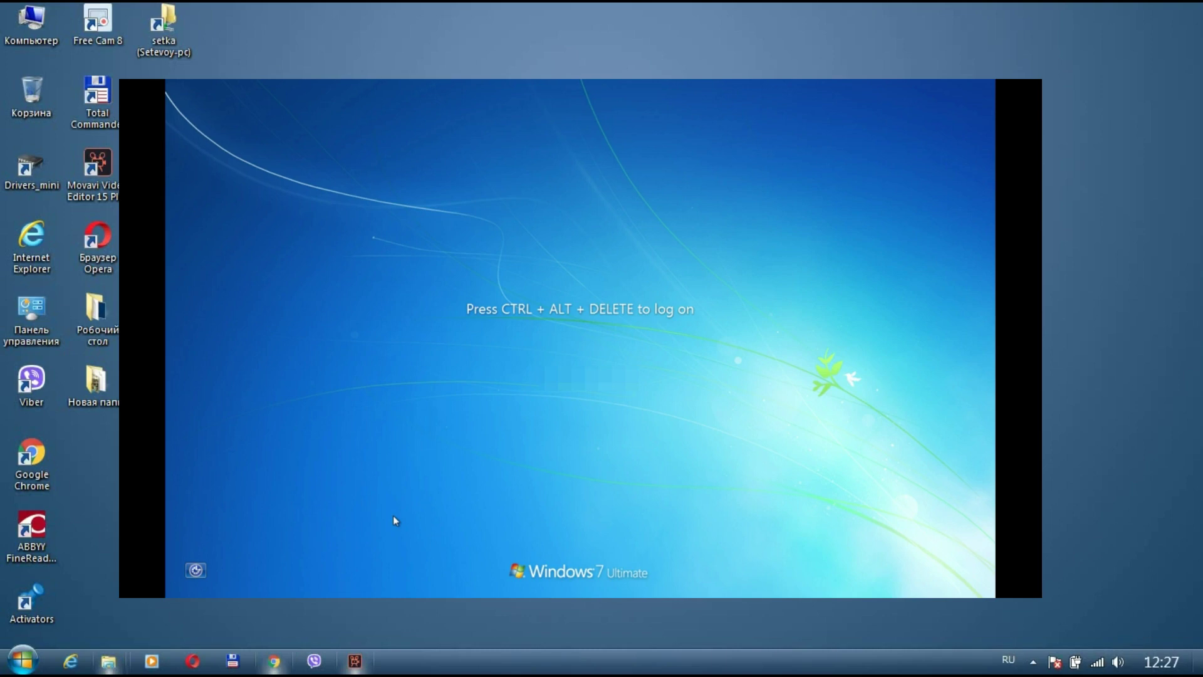
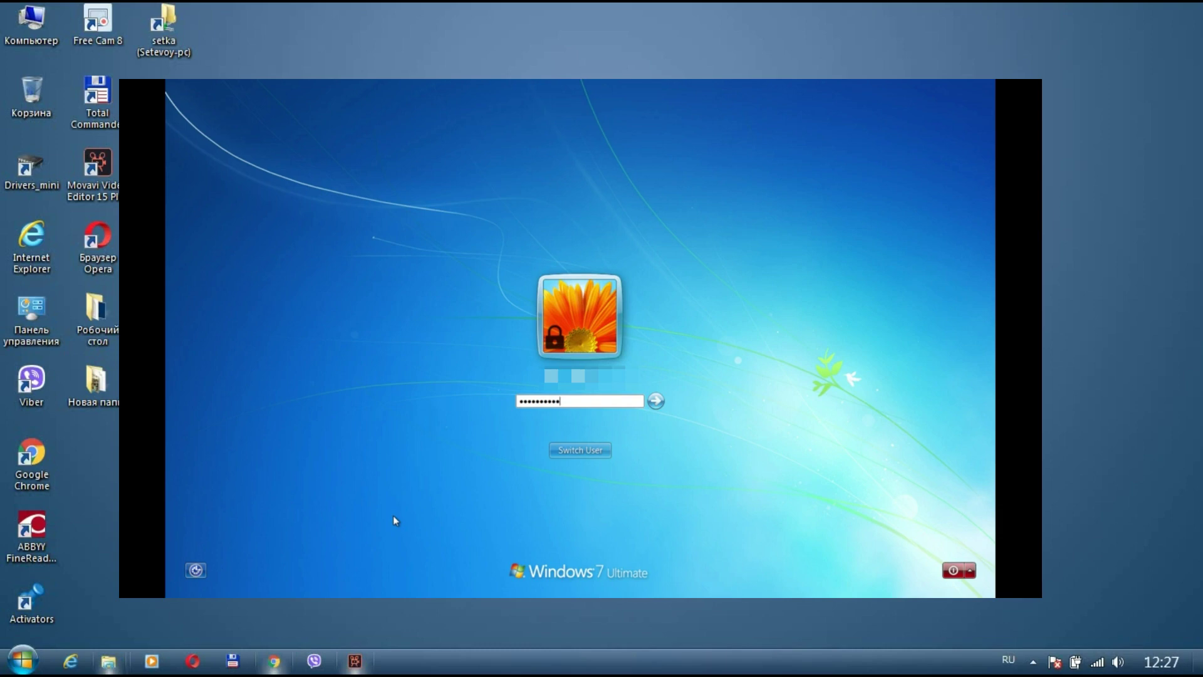
Log on with the Windows account password, then enter the one-time password in the ESET prompt.
key("Return")
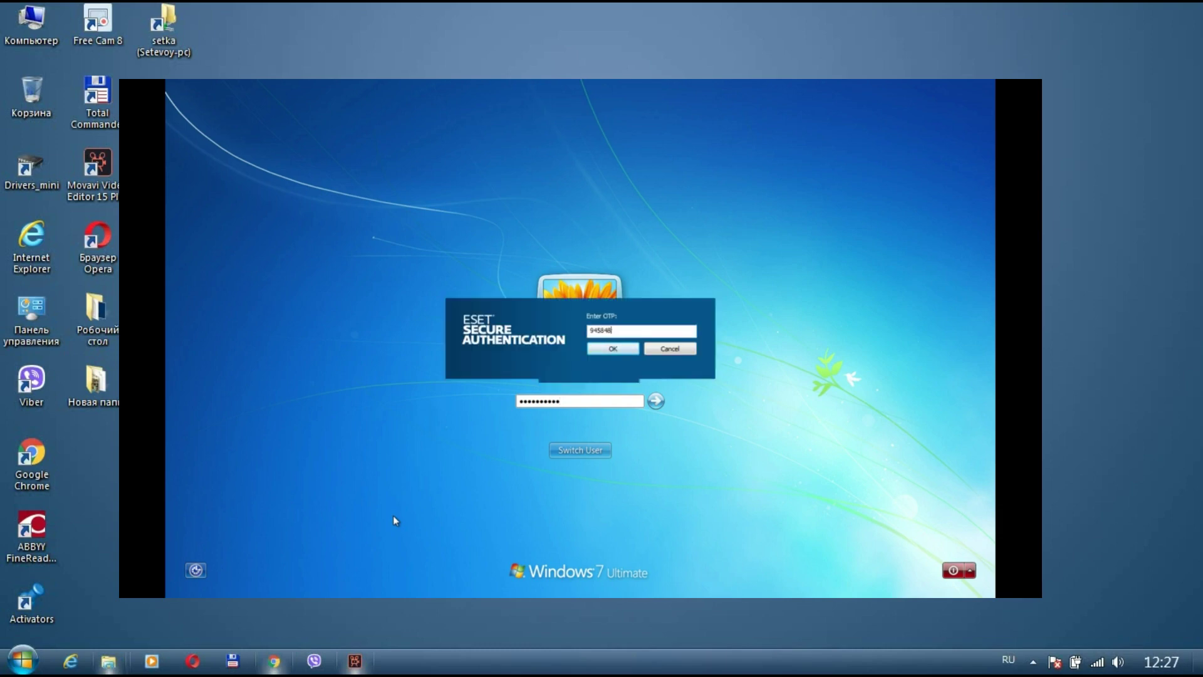